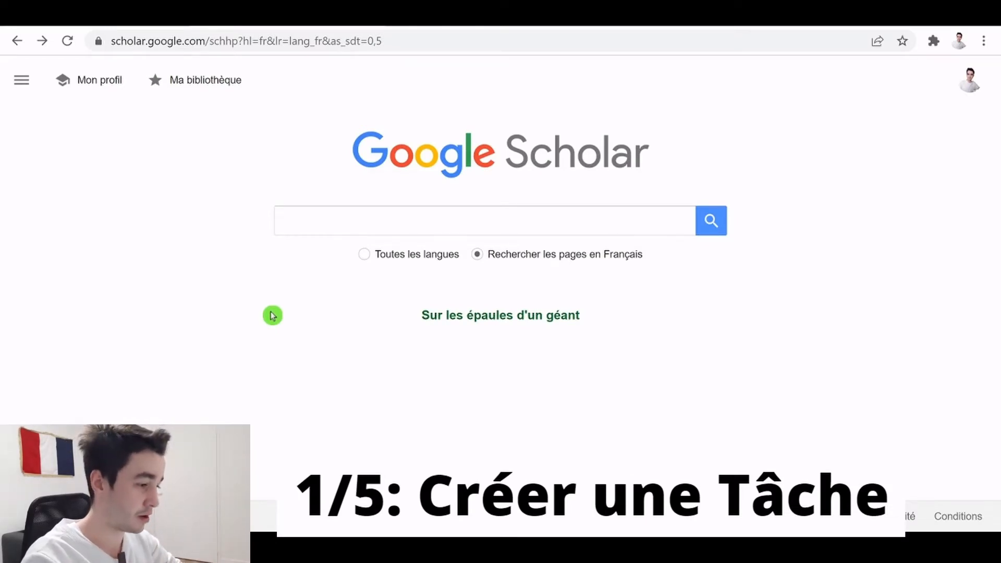
Step: Copy the Google Scholar page address, switch to Octoparse, and start a new scraping task with that URL
{"action": "left_click", "coordinate": [417, 41]}
{"action": "key", "text": "ctrl+c"}
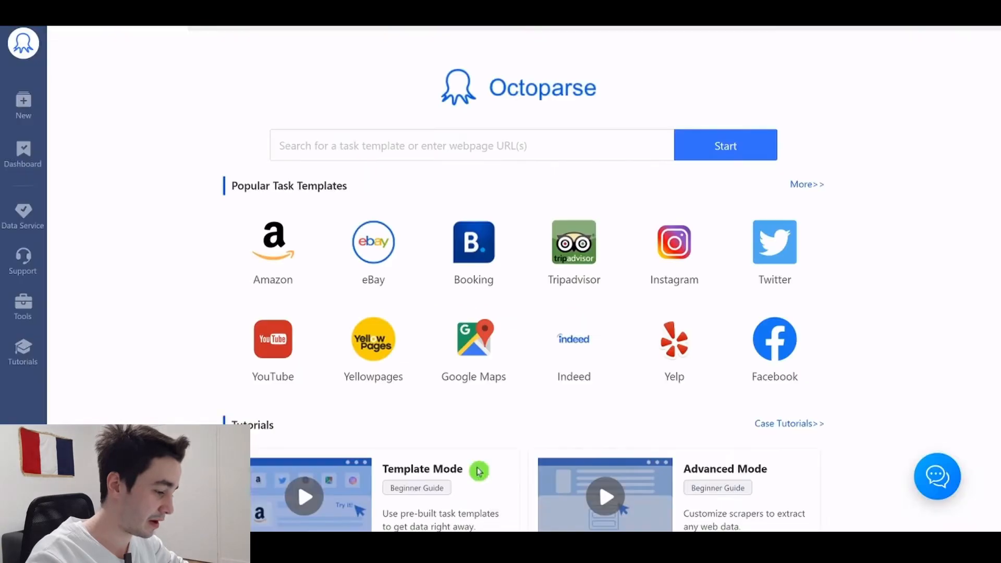
{"action": "left_click", "coordinate": [471, 145]}
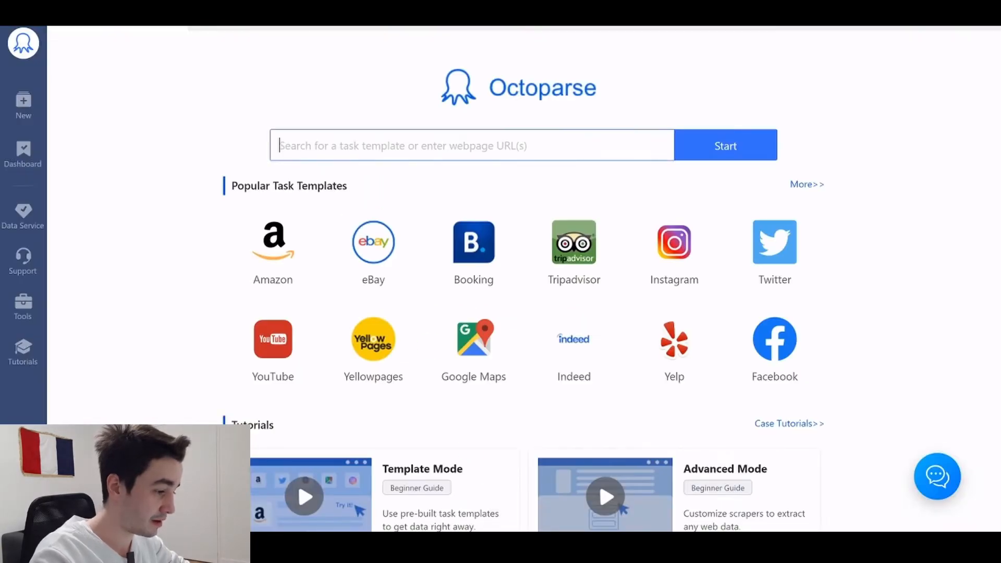
{"action": "key", "text": "ctrl+v"}
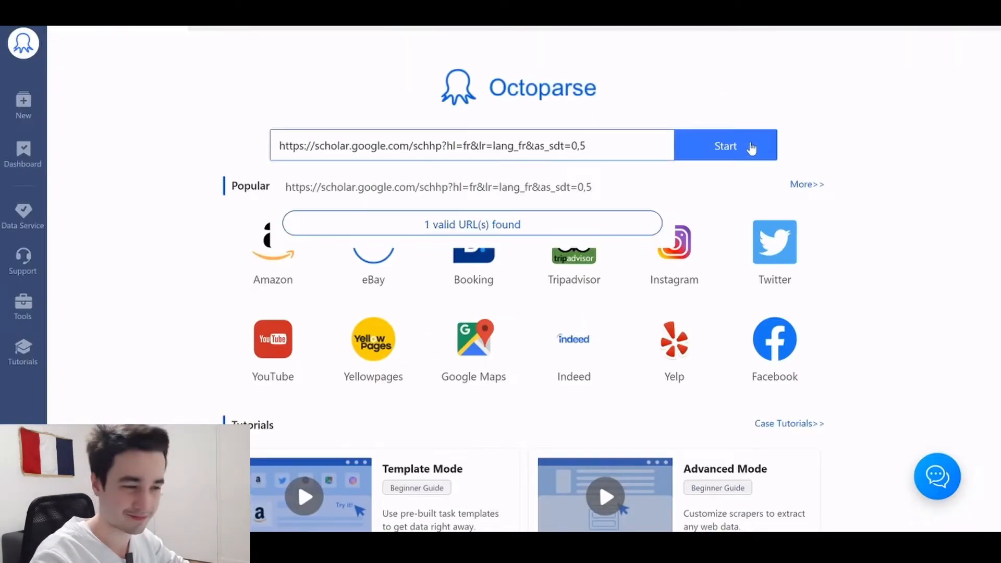
{"action": "left_click", "coordinate": [752, 148]}
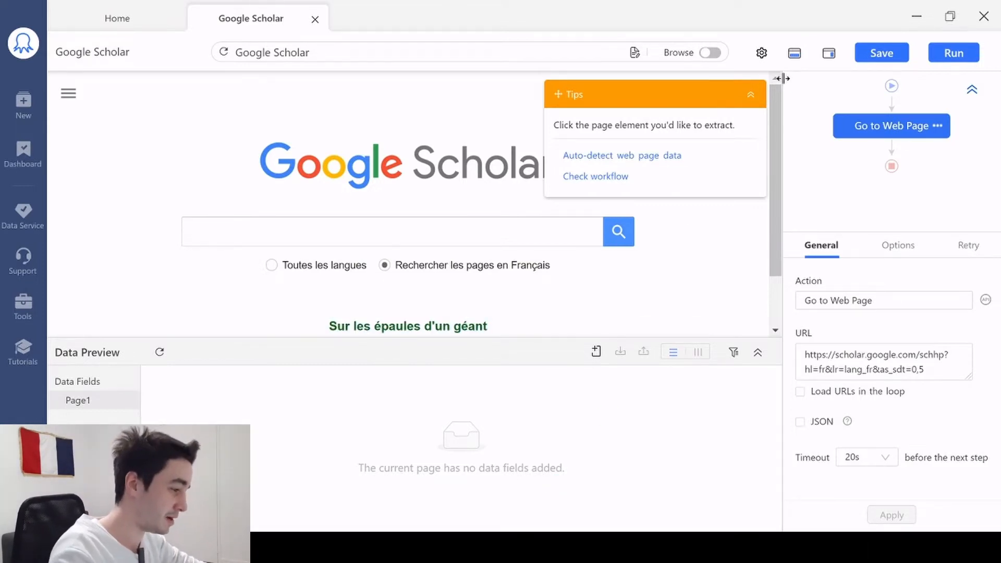
Step: Add an Enter Text action on the Google Scholar search box with the text "marketing digital"
{"action": "left_click", "coordinate": [750, 95]}
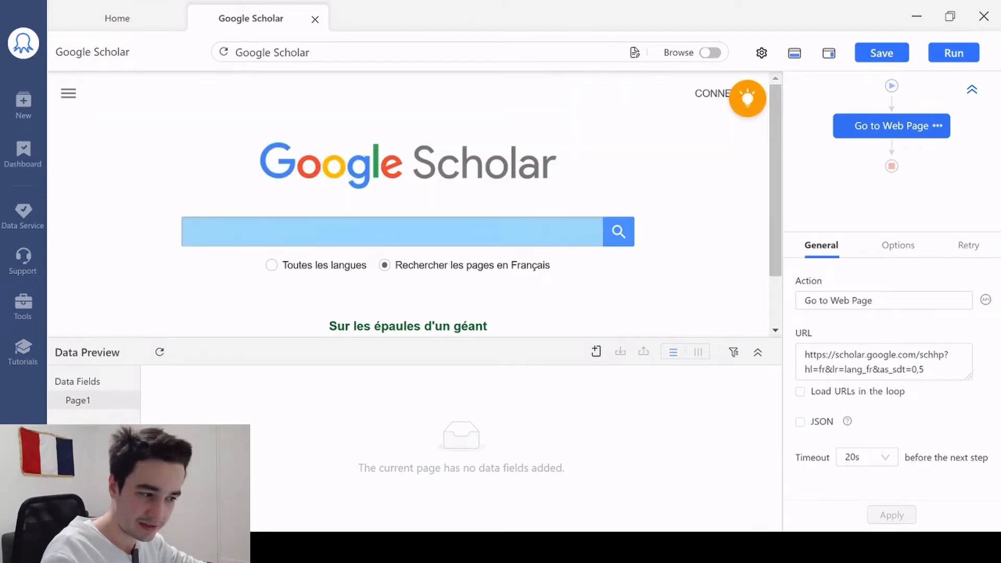
{"action": "left_click", "coordinate": [365, 231]}
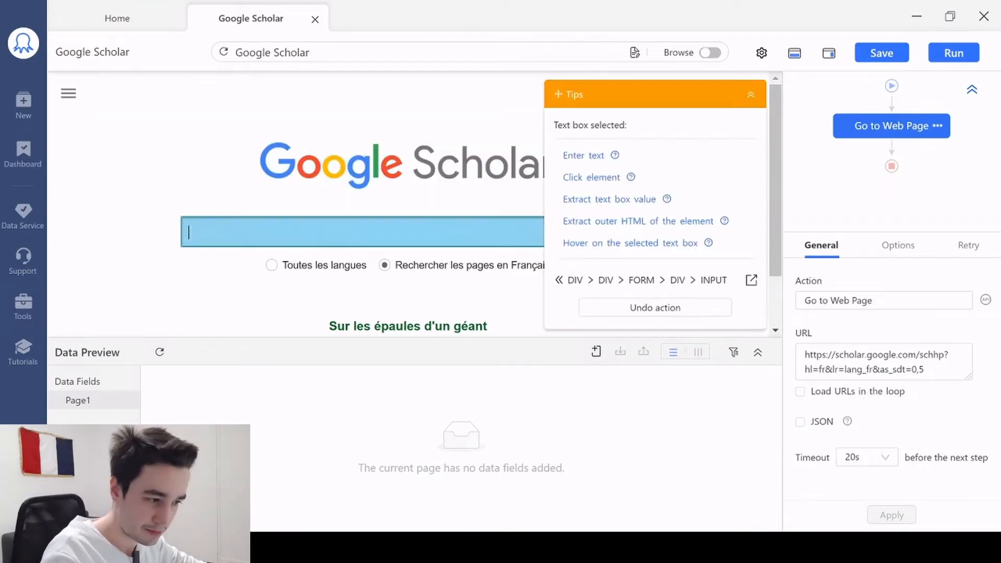
{"action": "left_click", "coordinate": [583, 155]}
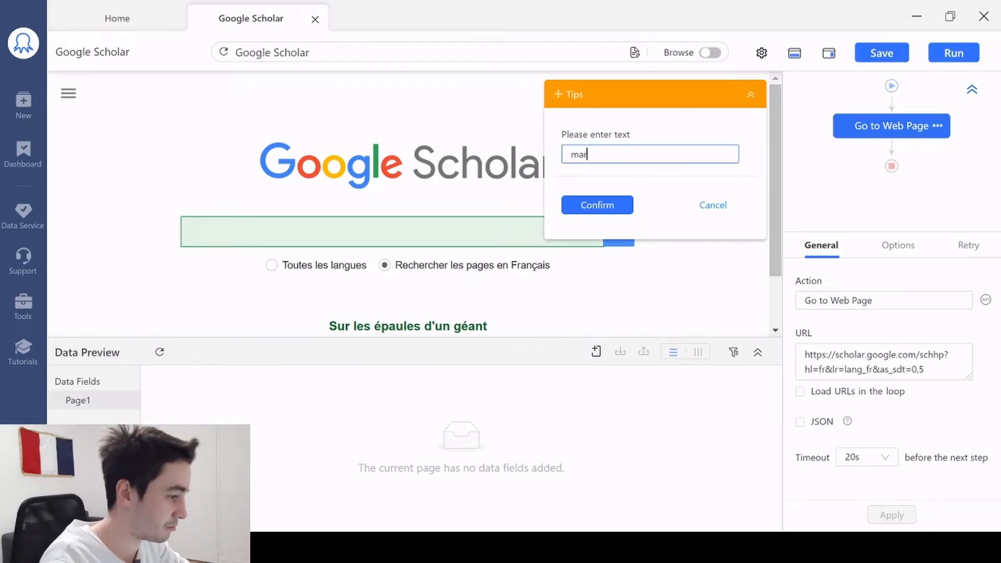
{"action": "type", "text": "digital"}
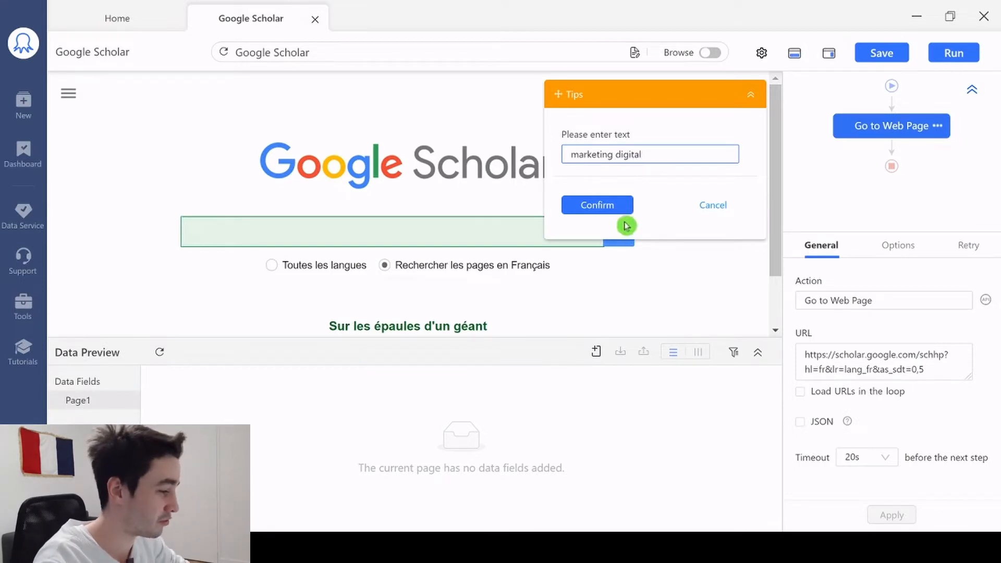
{"action": "left_click", "coordinate": [597, 205]}
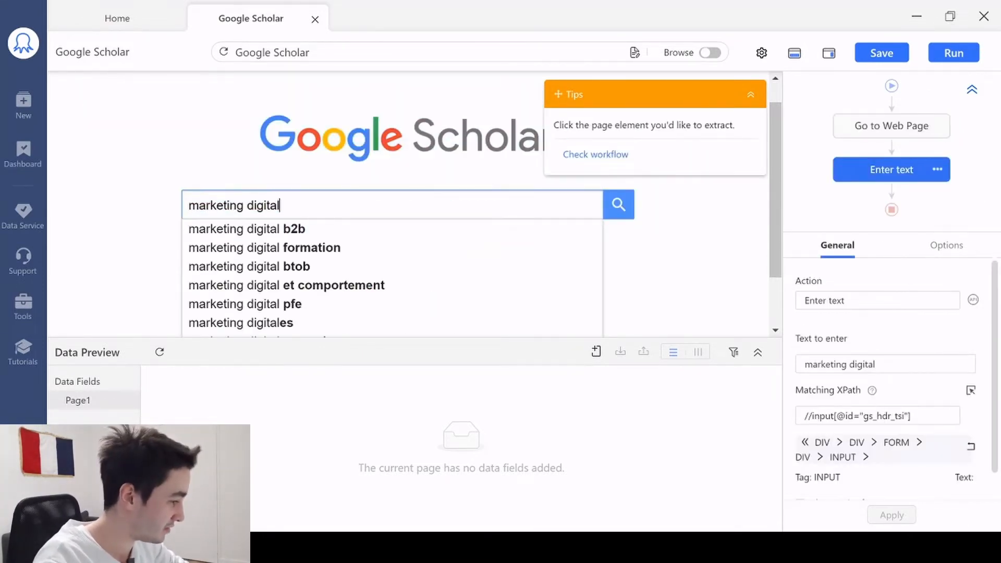
Step: Make the Enter text action hit the Enter/Return key after entering, with a 3s timeout, and apply it
{"action": "scroll", "coordinate": [937, 383], "scroll_direction": "down", "scroll_amount": 1}
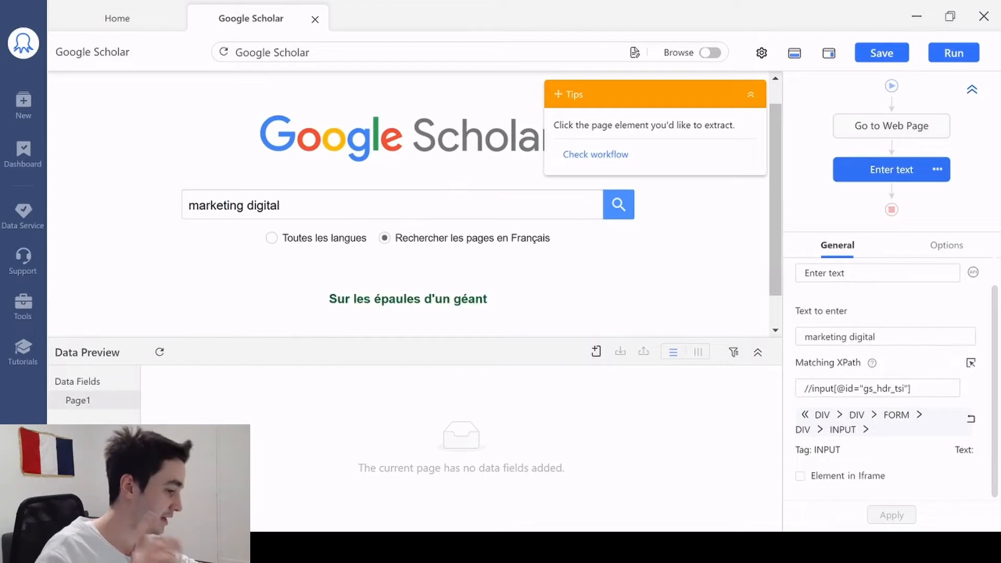
{"action": "left_click", "coordinate": [960, 248]}
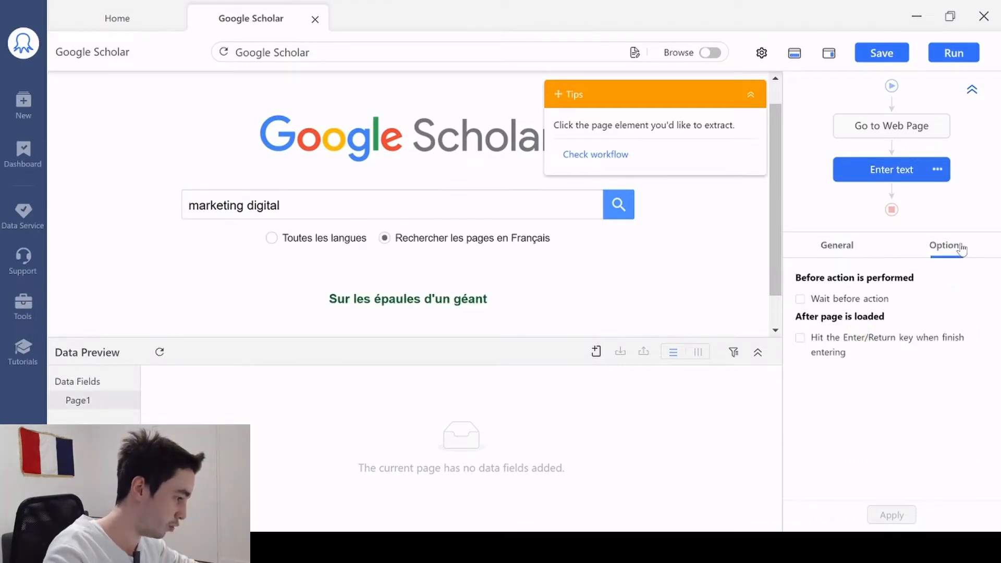
{"action": "left_click", "coordinate": [821, 341]}
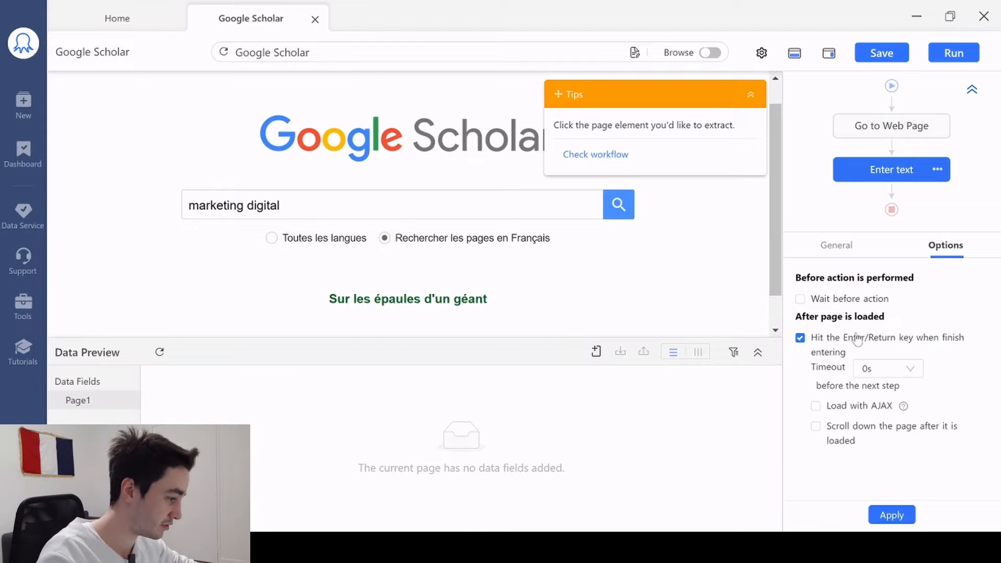
{"action": "left_click", "coordinate": [876, 374]}
{"action": "scroll", "coordinate": [881, 413], "scroll_direction": "down", "scroll_amount": 2}
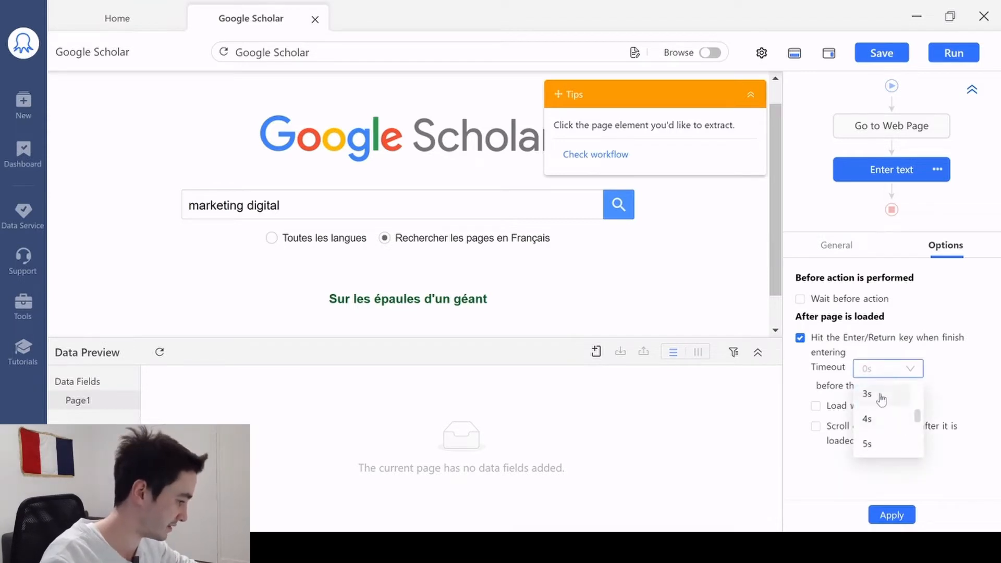
{"action": "left_click", "coordinate": [881, 399]}
{"action": "left_click", "coordinate": [892, 514]}
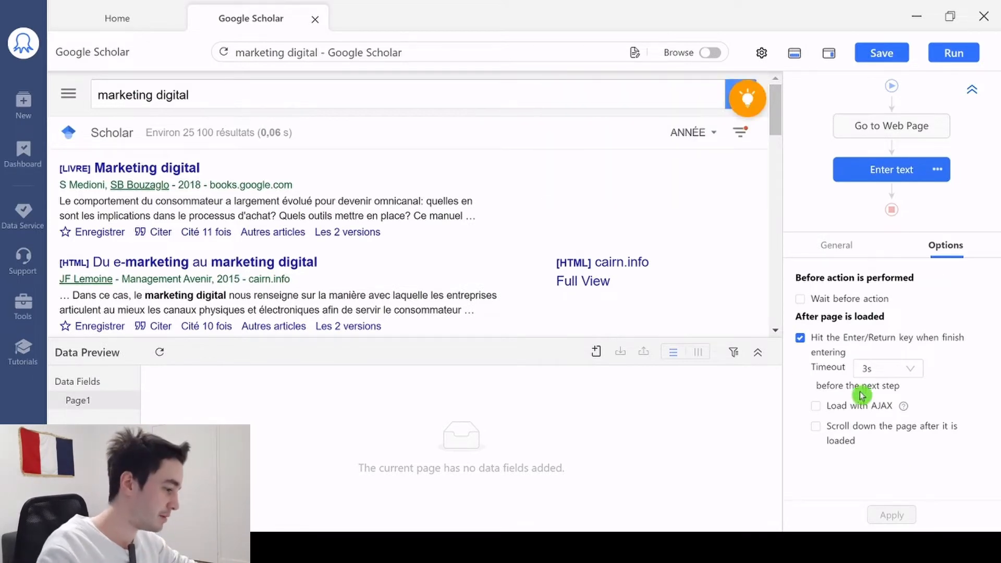
Step: Enable loading with AJAX for the Enter text action with an AJAX timeout of 15s and apply it
{"action": "left_click", "coordinate": [858, 409]}
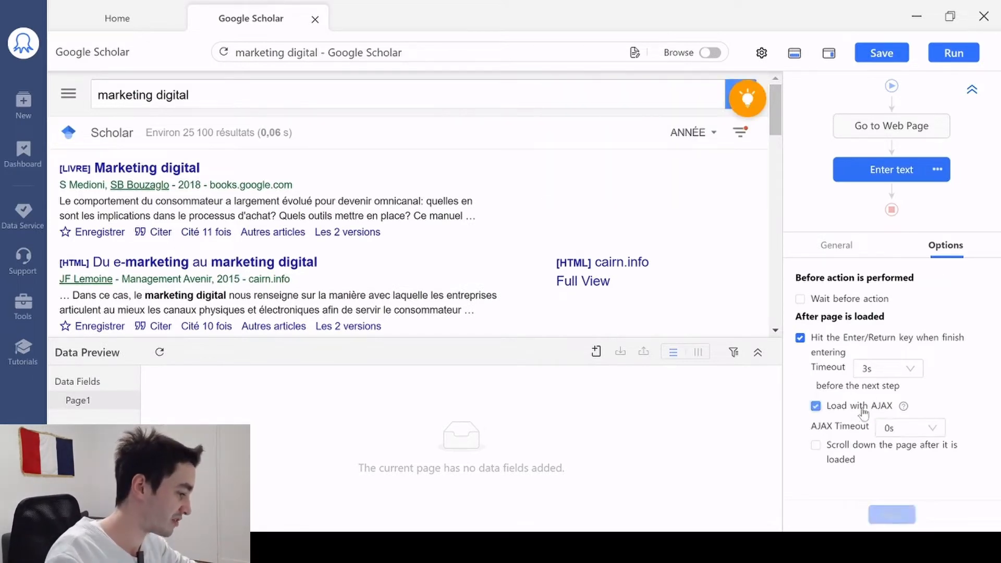
{"action": "left_click", "coordinate": [899, 427]}
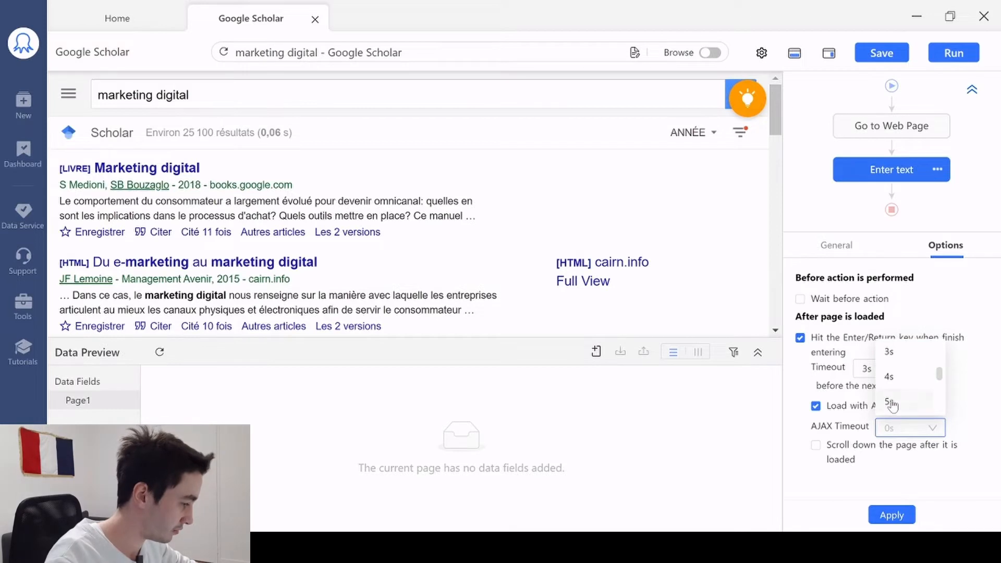
{"action": "left_click", "coordinate": [894, 396]}
{"action": "left_click", "coordinate": [901, 426]}
{"action": "scroll", "coordinate": [902, 382], "scroll_direction": "down", "scroll_amount": 1}
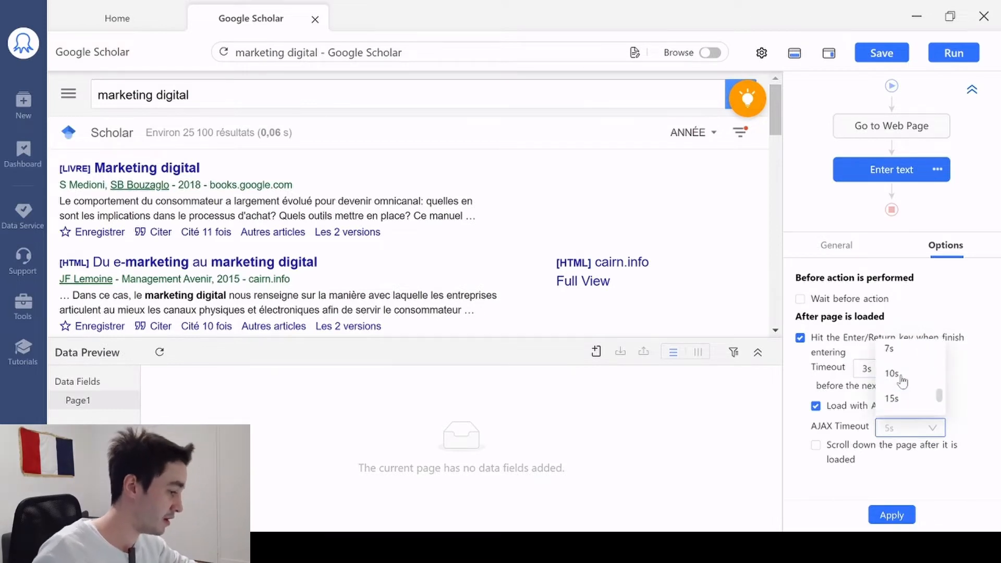
{"action": "left_click", "coordinate": [894, 400]}
{"action": "left_click", "coordinate": [891, 515]}
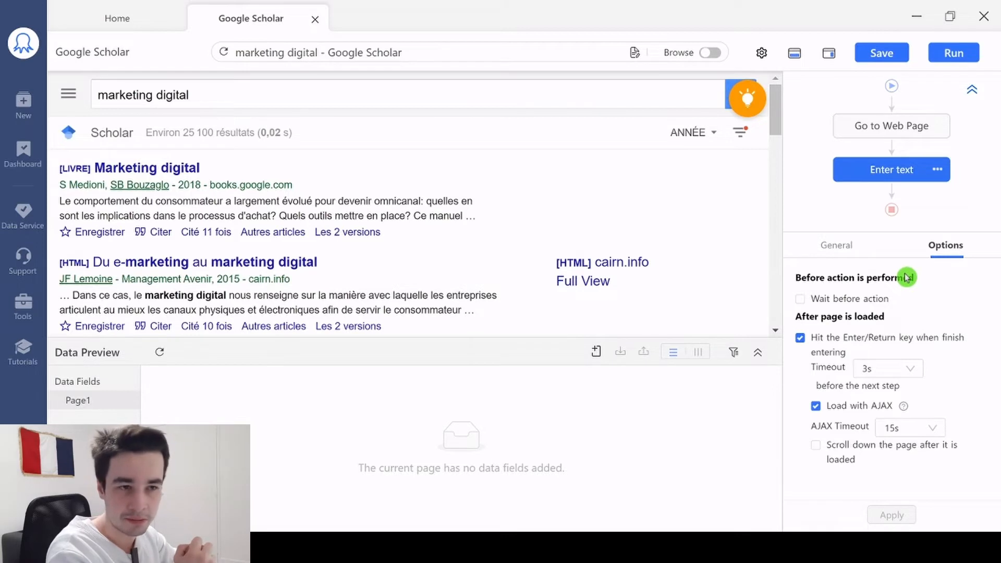
Step: Insert a Loop between Go to Web Page and Enter text, and set its loop mode to Text List
{"action": "left_click", "coordinate": [890, 149]}
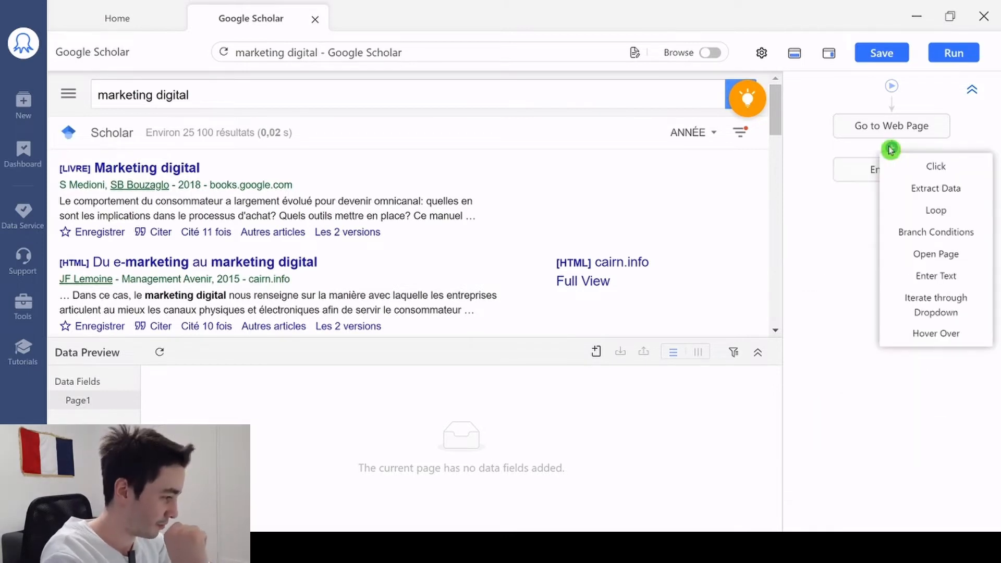
{"action": "left_click", "coordinate": [918, 209]}
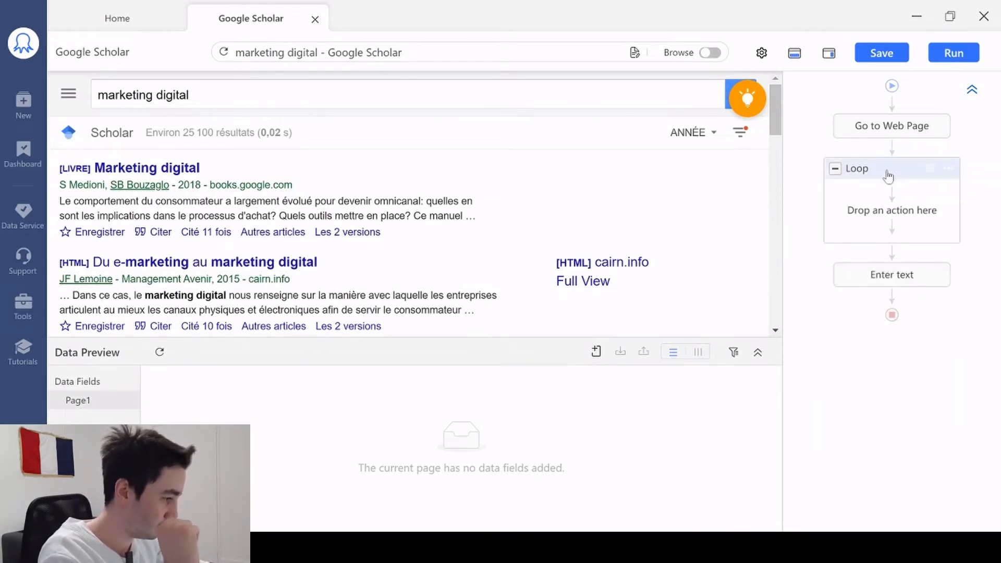
{"action": "left_click", "coordinate": [887, 173]}
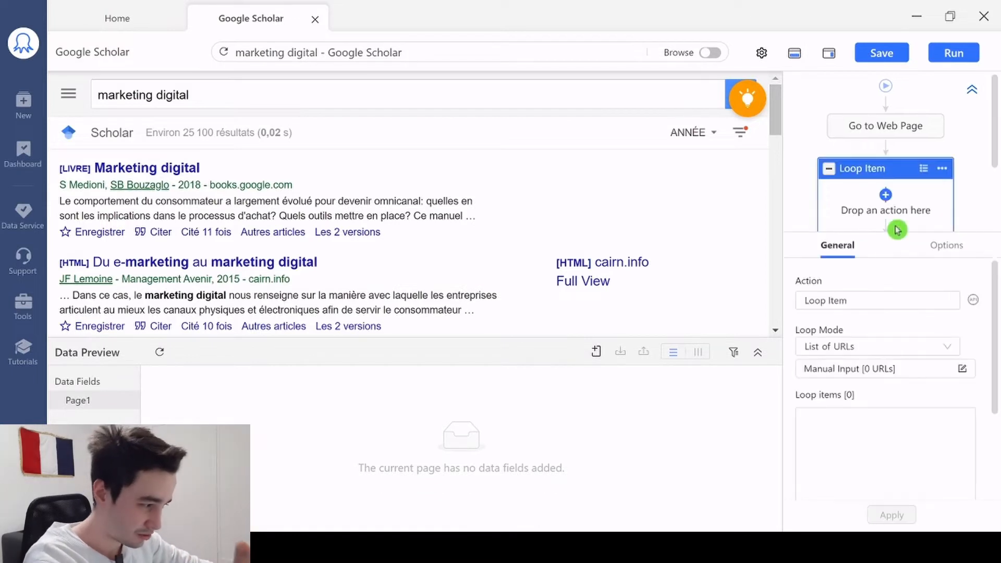
{"action": "left_click", "coordinate": [855, 347]}
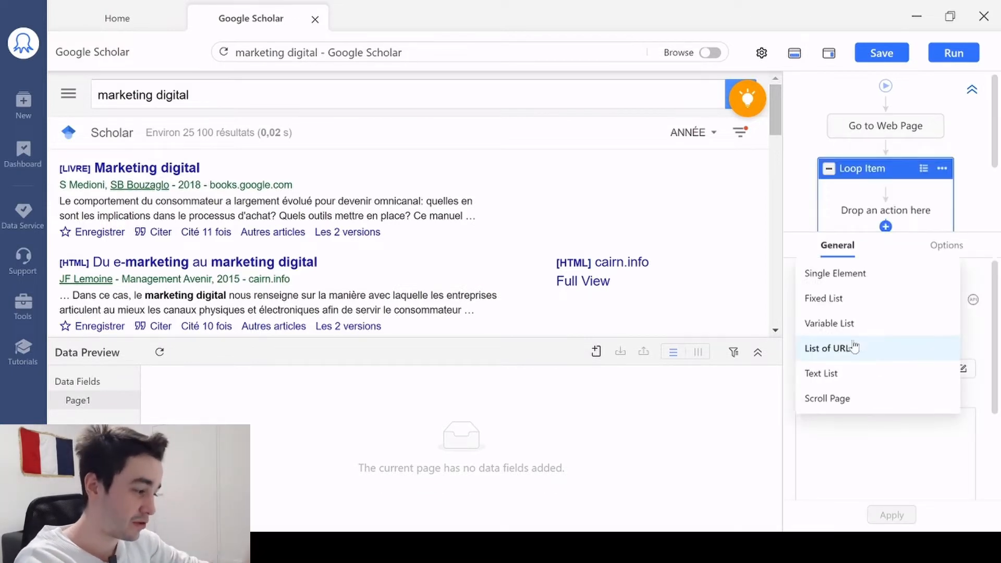
{"action": "left_click", "coordinate": [834, 375]}
{"action": "left_click", "coordinate": [854, 360]}
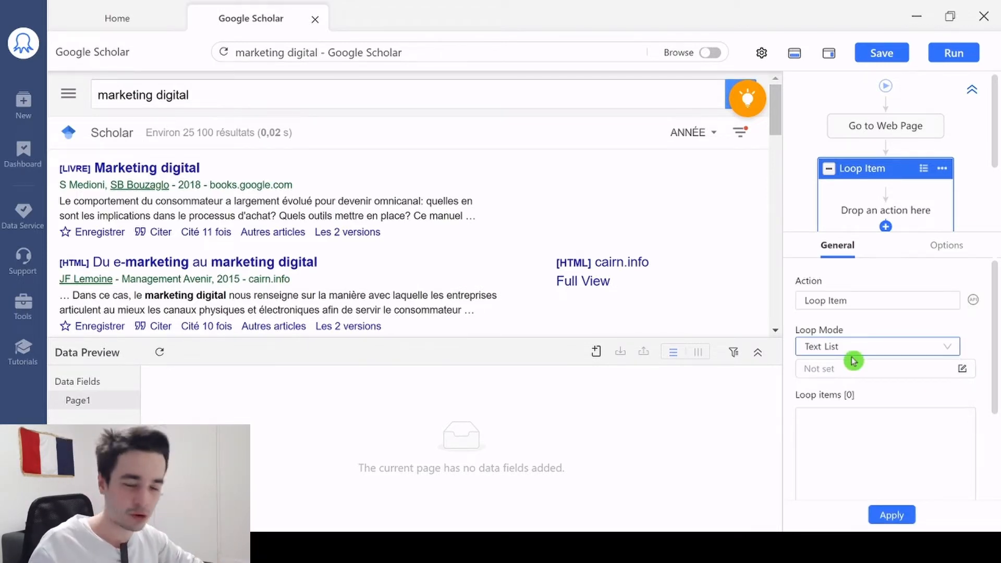
Step: Fill the loop's text list with "Data mining", "Big data" and "Web scraping", and apply it
{"action": "left_click", "coordinate": [963, 369]}
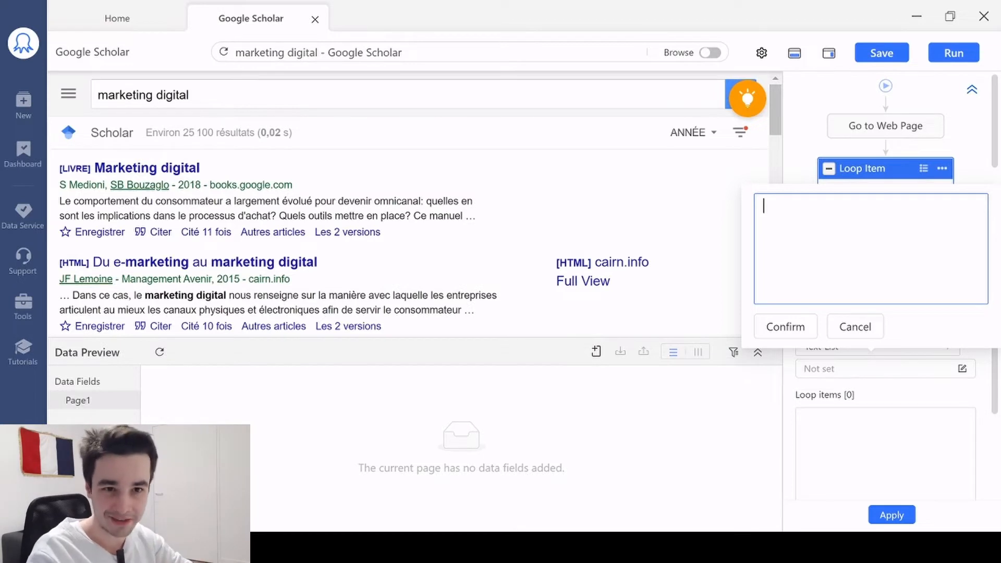
{"action": "left_click", "coordinate": [785, 327]}
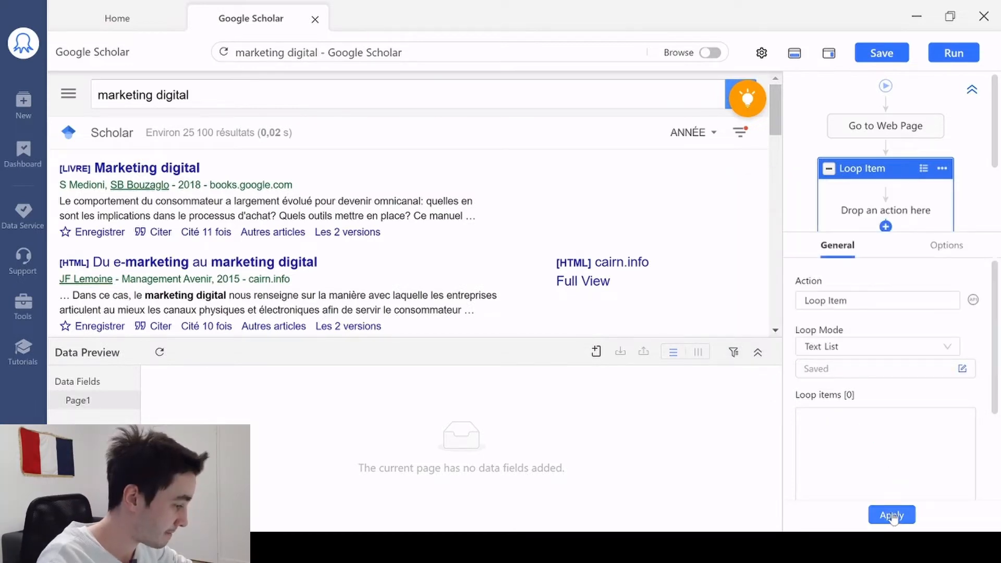
{"action": "left_click", "coordinate": [890, 515]}
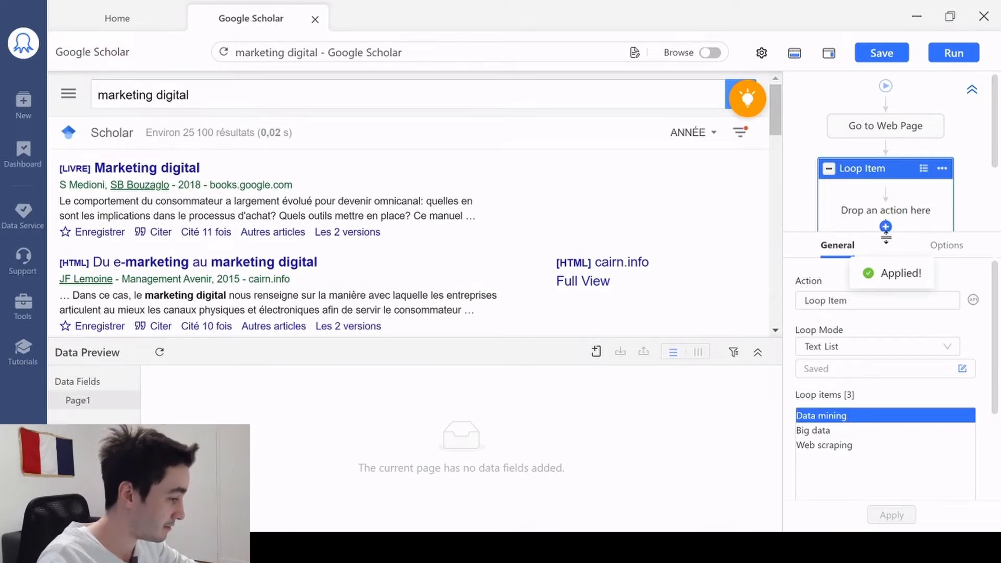
Step: Enlarge the workflow area and move the Enter text action inside the Loop Item
{"action": "left_click_drag", "start_coordinate": [885, 232], "coordinate": [879, 406]}
{"action": "left_click_drag", "start_coordinate": [892, 275], "coordinate": [895, 201]}
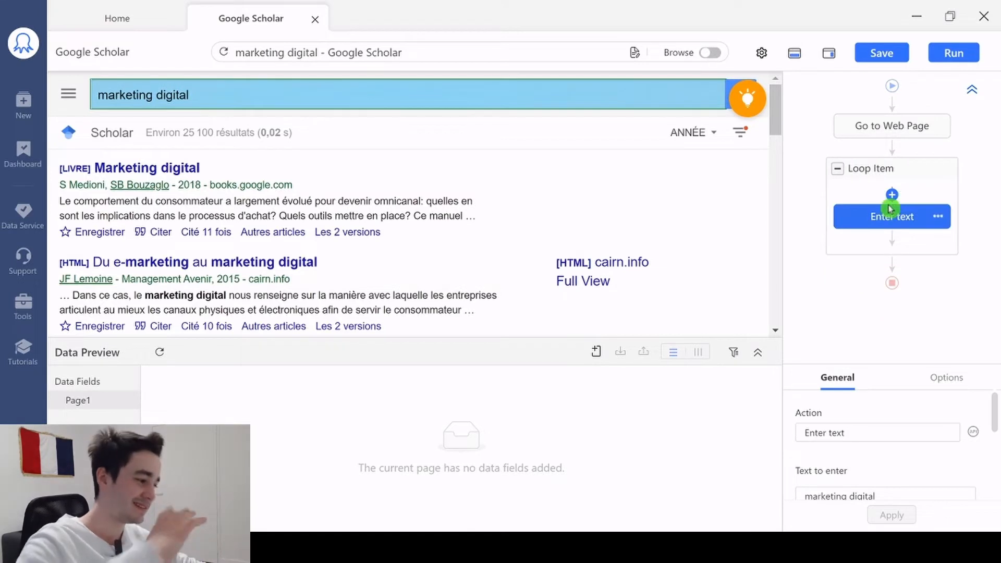
{"action": "scroll", "coordinate": [933, 417], "scroll_direction": "down", "scroll_amount": 2}
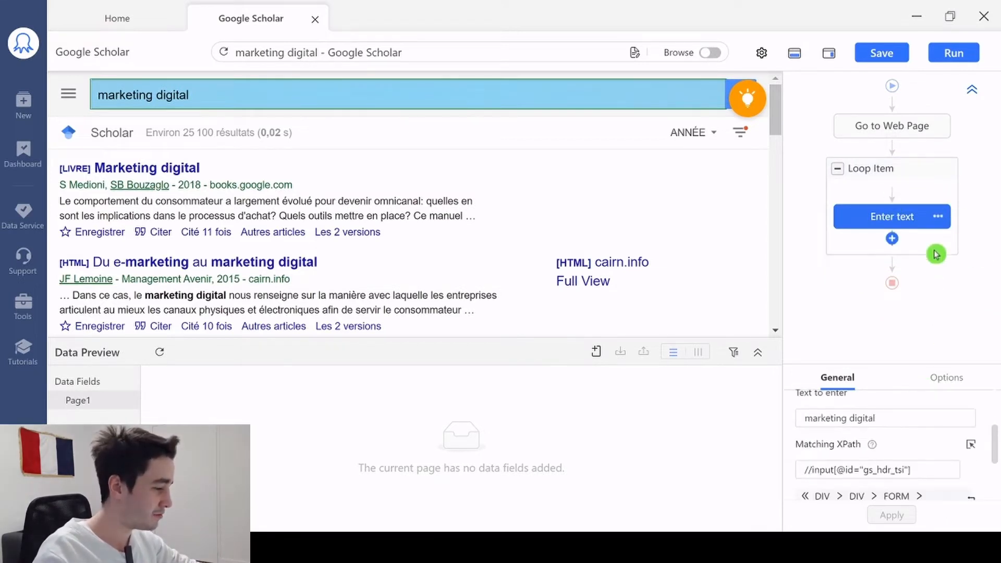
{"action": "left_click", "coordinate": [949, 286]}
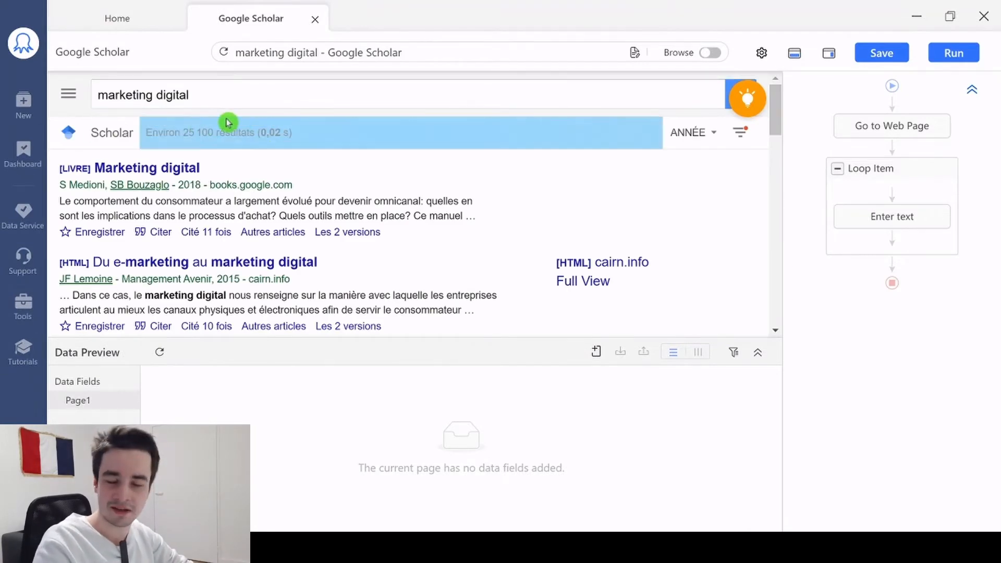
Step: Set the Enter text action to use the loop's text for the text box, apply it, and open the action's options
{"action": "left_click", "coordinate": [855, 168]}
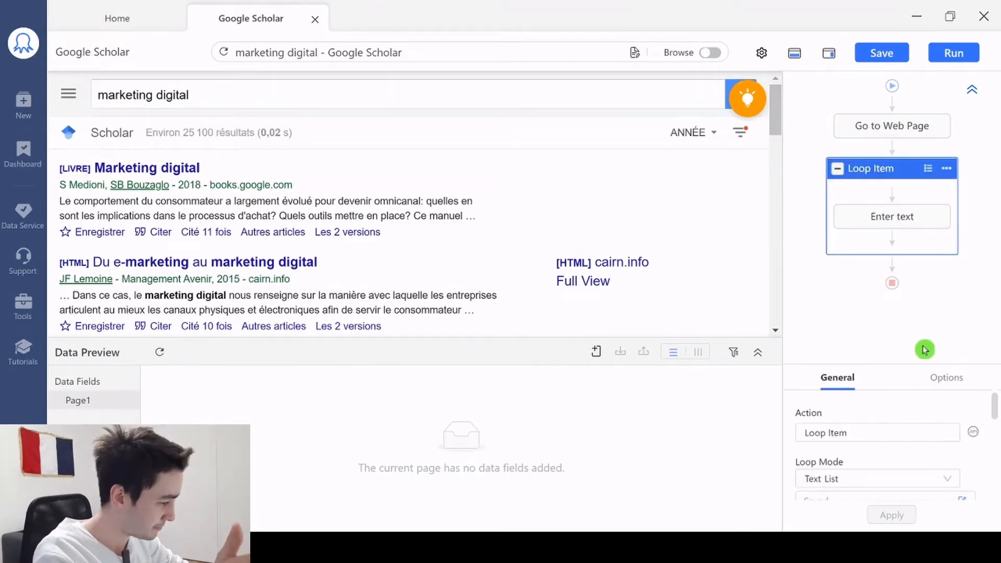
{"action": "scroll", "coordinate": [961, 492], "scroll_direction": "down", "scroll_amount": 5}
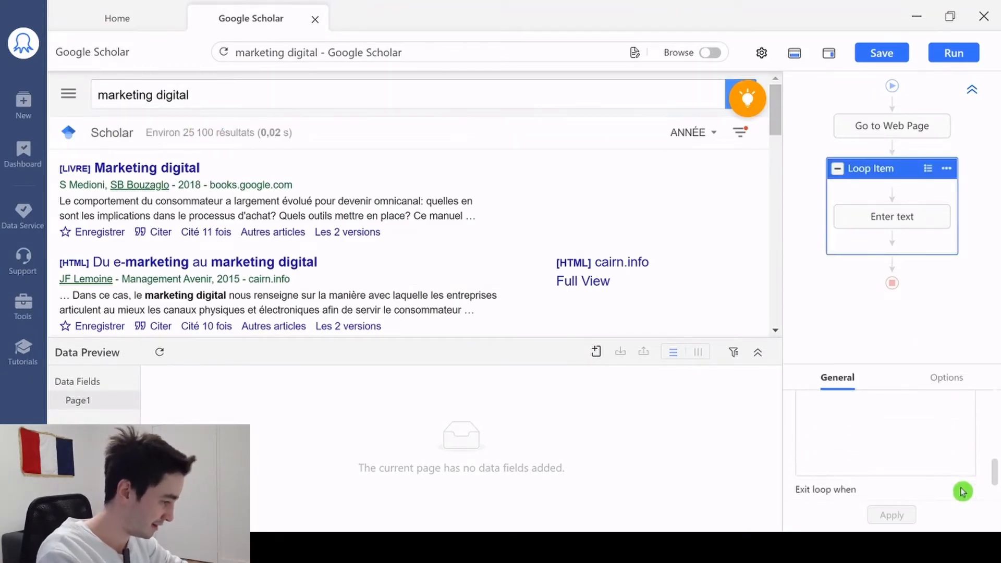
{"action": "left_click", "coordinate": [890, 219]}
{"action": "left_click", "coordinate": [888, 228]}
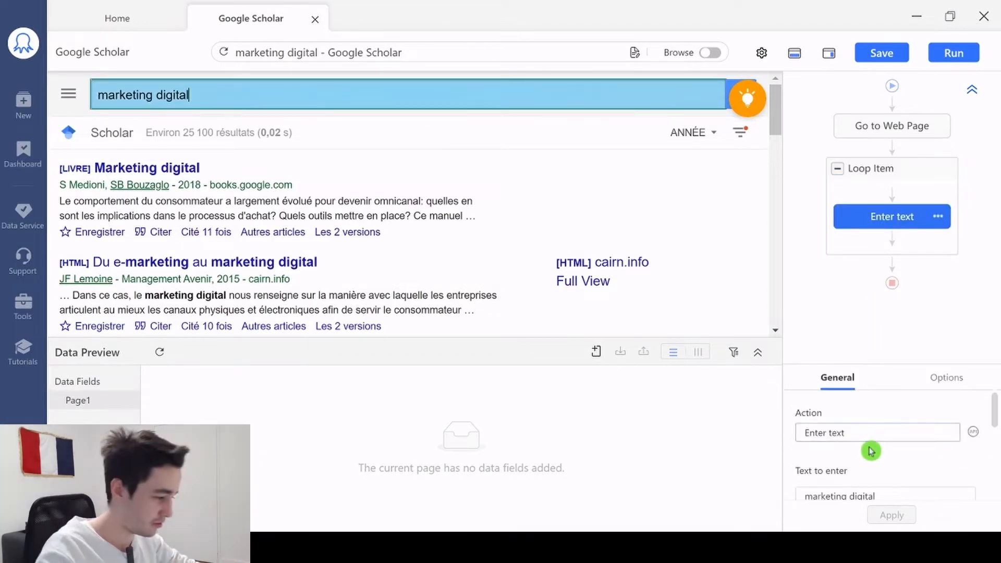
{"action": "scroll", "coordinate": [869, 449], "scroll_direction": "down", "scroll_amount": 2}
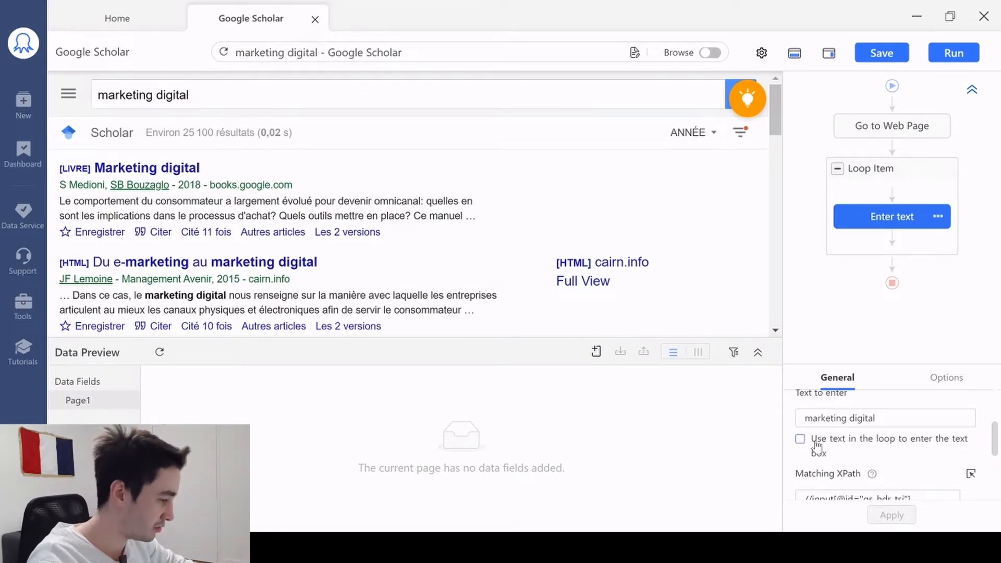
{"action": "left_click", "coordinate": [812, 443]}
{"action": "scroll", "coordinate": [868, 454], "scroll_direction": "down", "scroll_amount": 2}
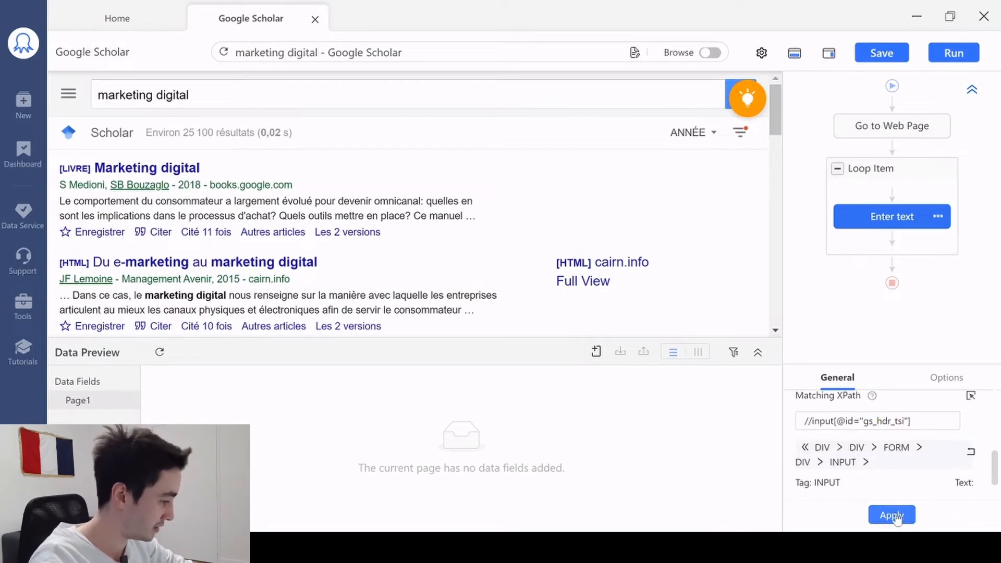
{"action": "left_click", "coordinate": [896, 515]}
{"action": "left_click", "coordinate": [937, 381]}
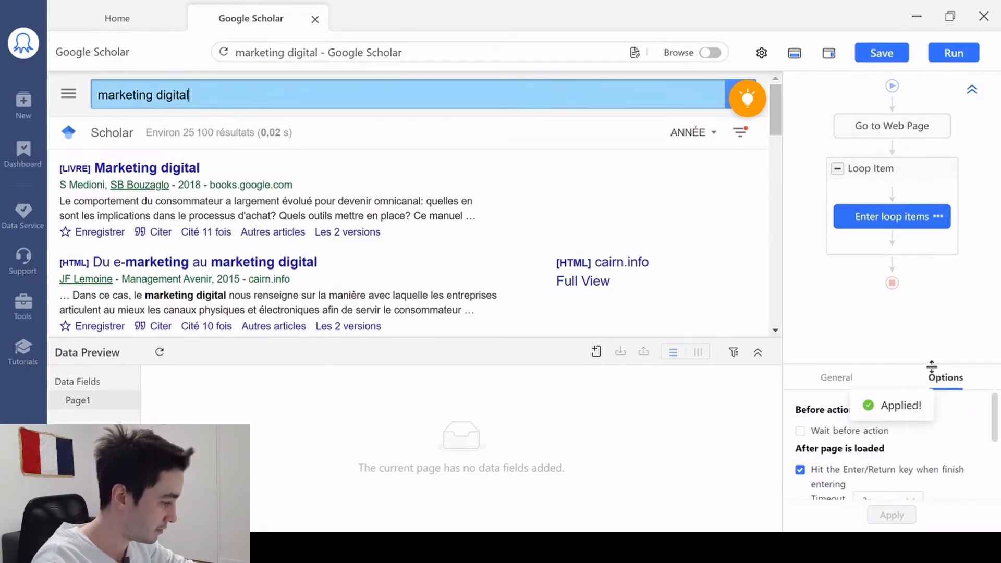
Step: Test the Loop Item and its Enter loop items action so the page searches for the first keyword, and check their settings
{"action": "left_click", "coordinate": [882, 180]}
{"action": "left_click", "coordinate": [879, 215]}
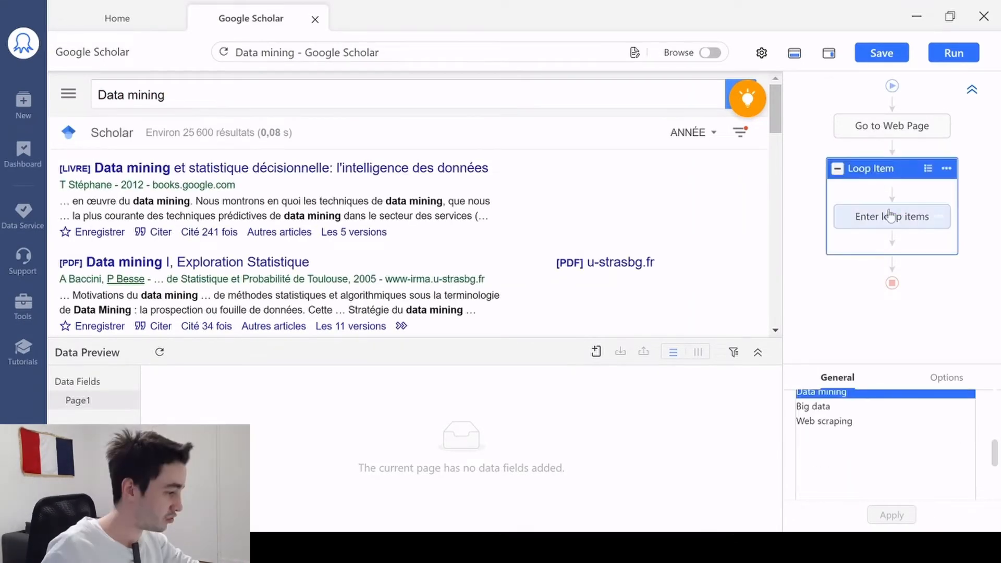
{"action": "left_click", "coordinate": [890, 217]}
{"action": "scroll", "coordinate": [853, 459], "scroll_direction": "down", "scroll_amount": 1}
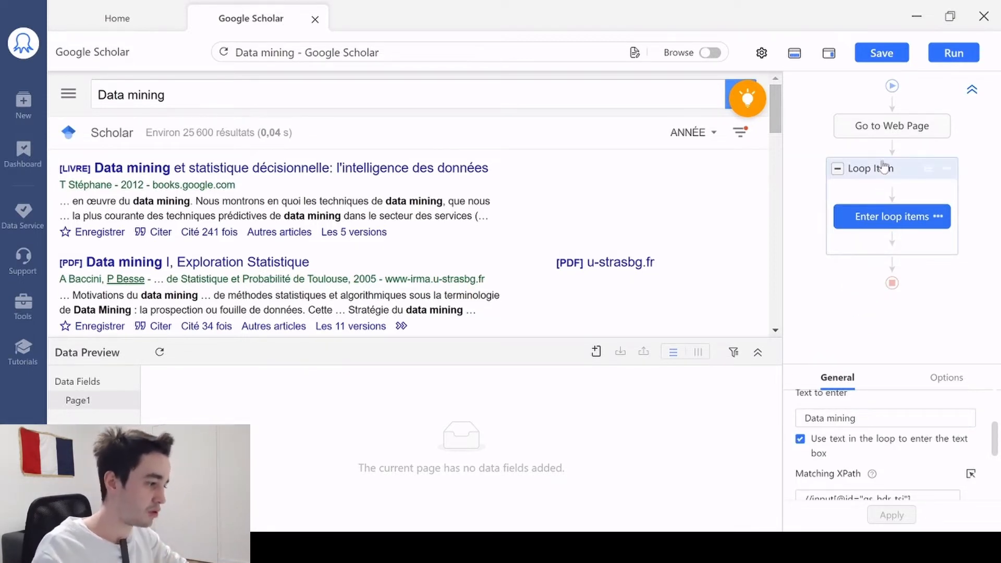
{"action": "left_click", "coordinate": [881, 194]}
{"action": "left_click", "coordinate": [880, 360]}
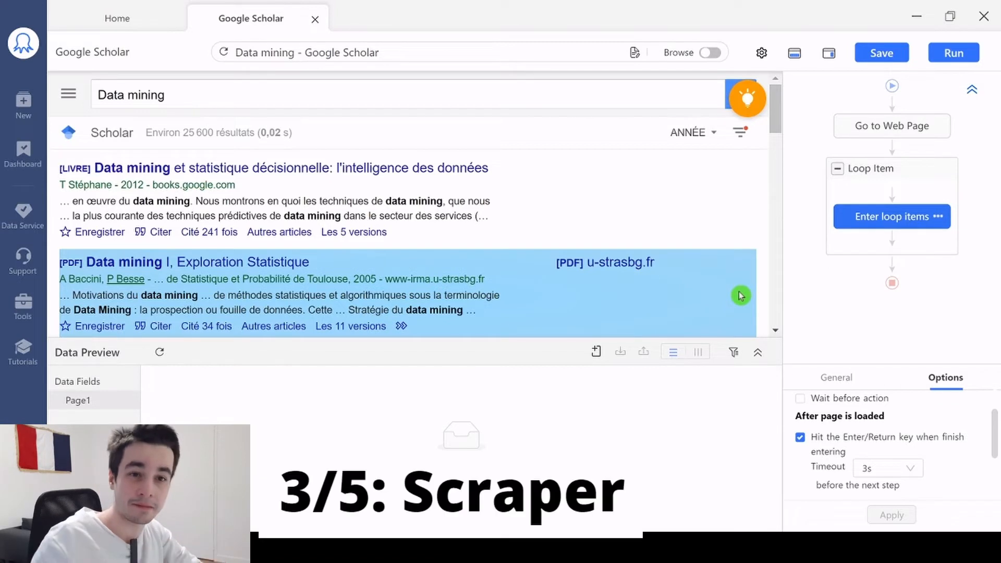
Step: Auto-detect the data on the results page, keep pagination enabled and turn off the page scroll option
{"action": "left_click", "coordinate": [739, 99]}
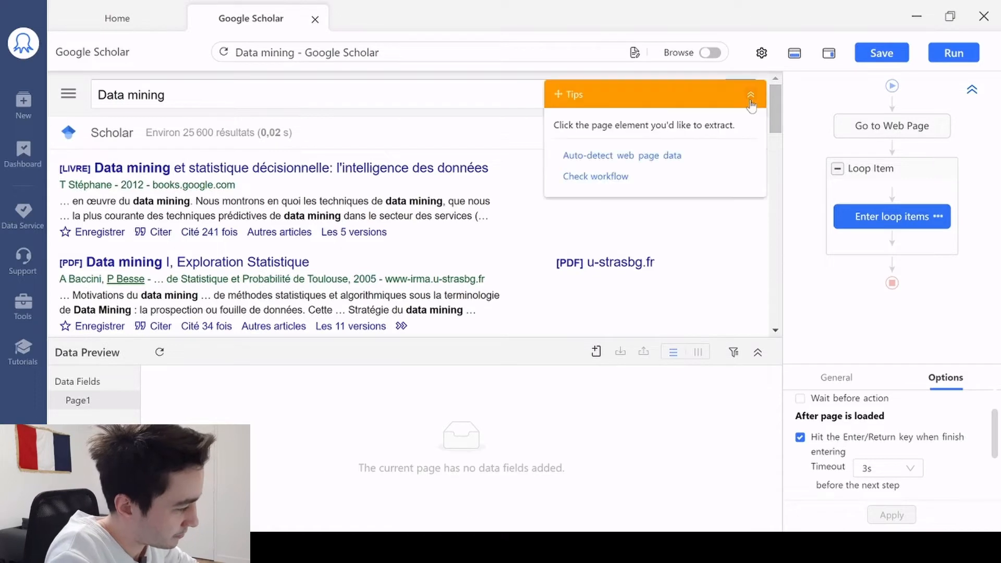
{"action": "left_click", "coordinate": [602, 157]}
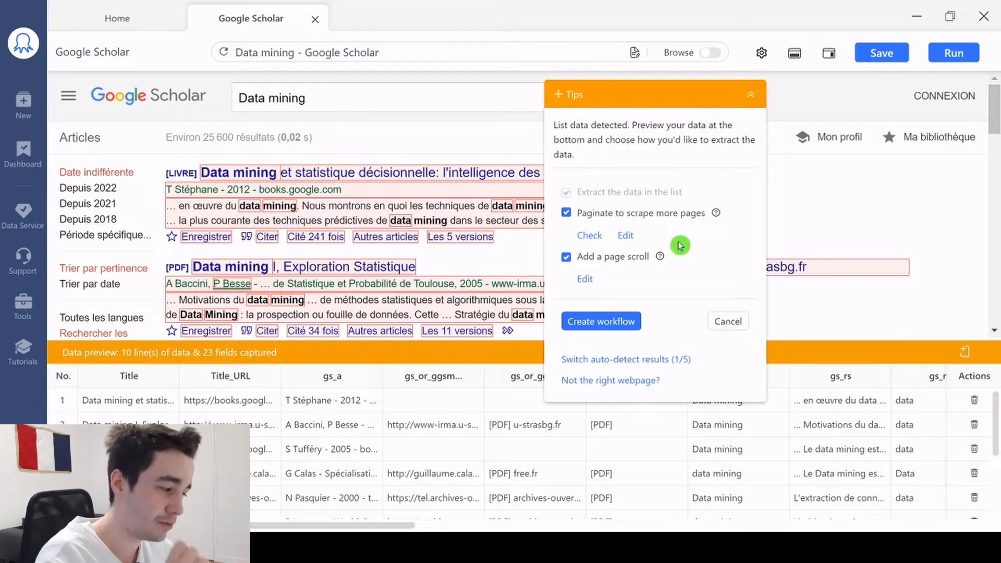
{"action": "left_click_drag", "start_coordinate": [651, 102], "coordinate": [610, 63]}
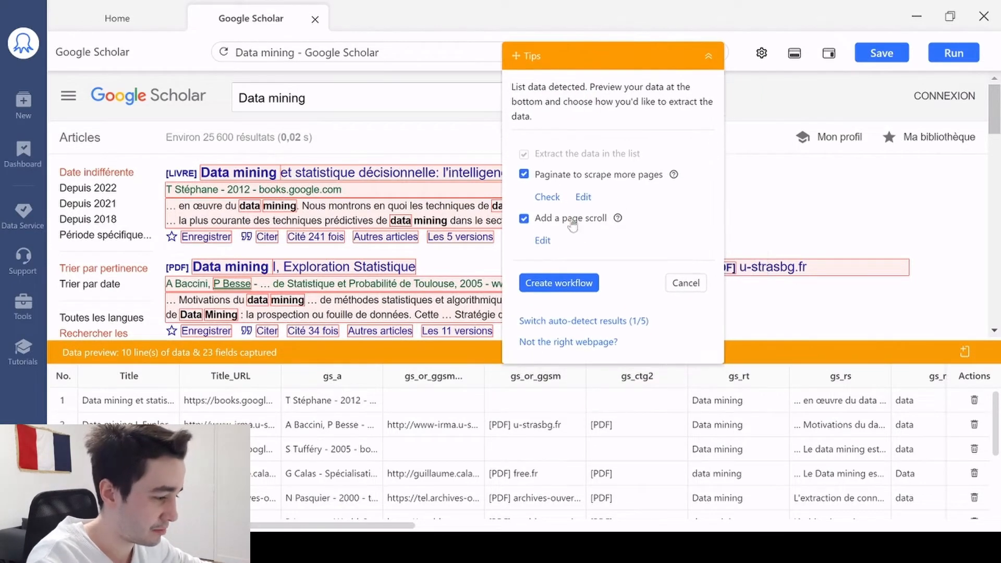
{"action": "left_click", "coordinate": [525, 218]}
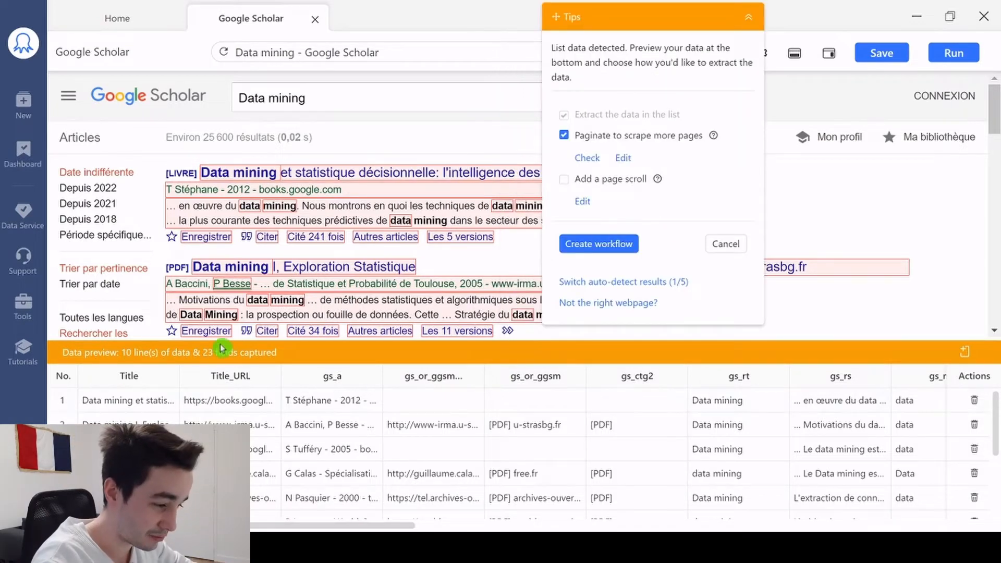
Step: Review the detected data and rename the fields Title, Title_URL and gs_a as Titre, URL and Auteur
{"action": "scroll", "coordinate": [235, 197], "scroll_direction": "down", "scroll_amount": 10}
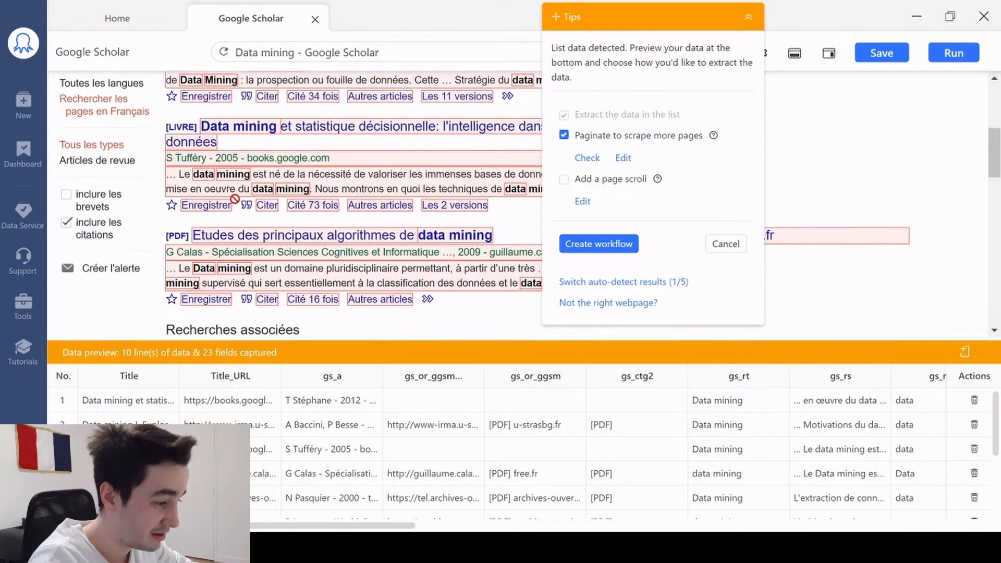
{"action": "scroll", "coordinate": [236, 197], "scroll_direction": "down", "scroll_amount": 7}
{"action": "scroll", "coordinate": [236, 197], "scroll_direction": "up", "scroll_amount": 4}
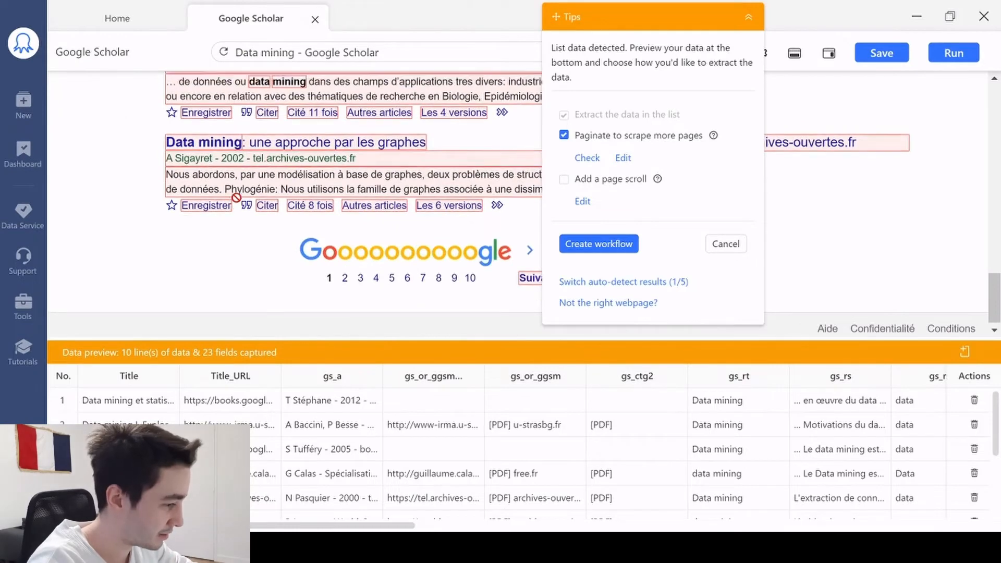
{"action": "left_click_drag", "start_coordinate": [261, 526], "coordinate": [397, 524]}
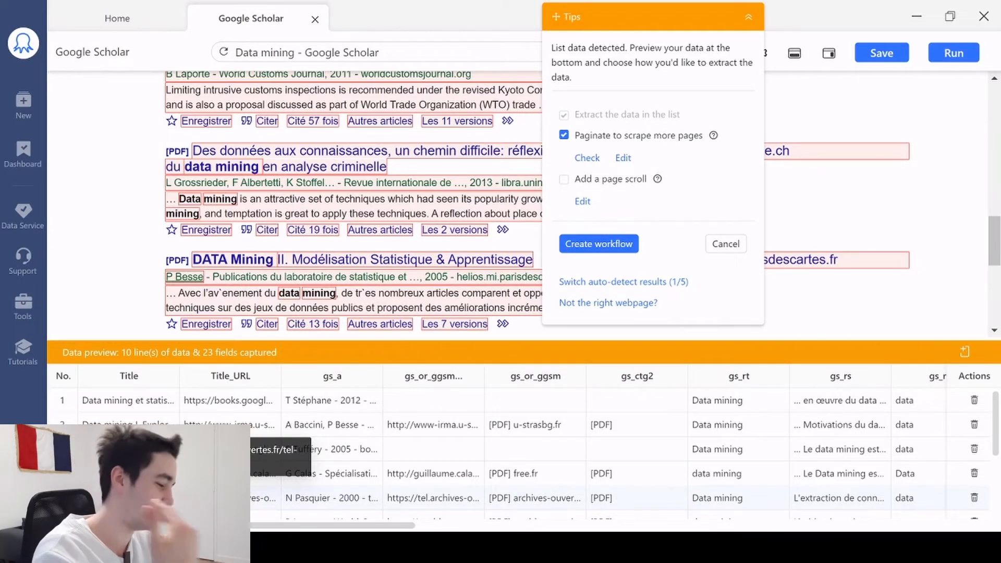
{"action": "left_click", "coordinate": [104, 405]}
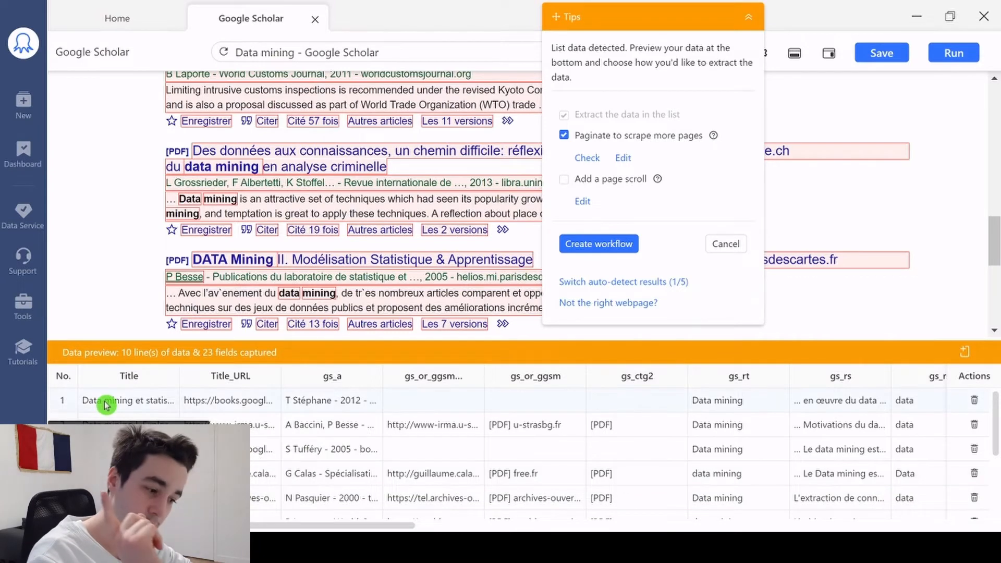
{"action": "double_click", "coordinate": [127, 377]}
{"action": "type", "text": "itre"}
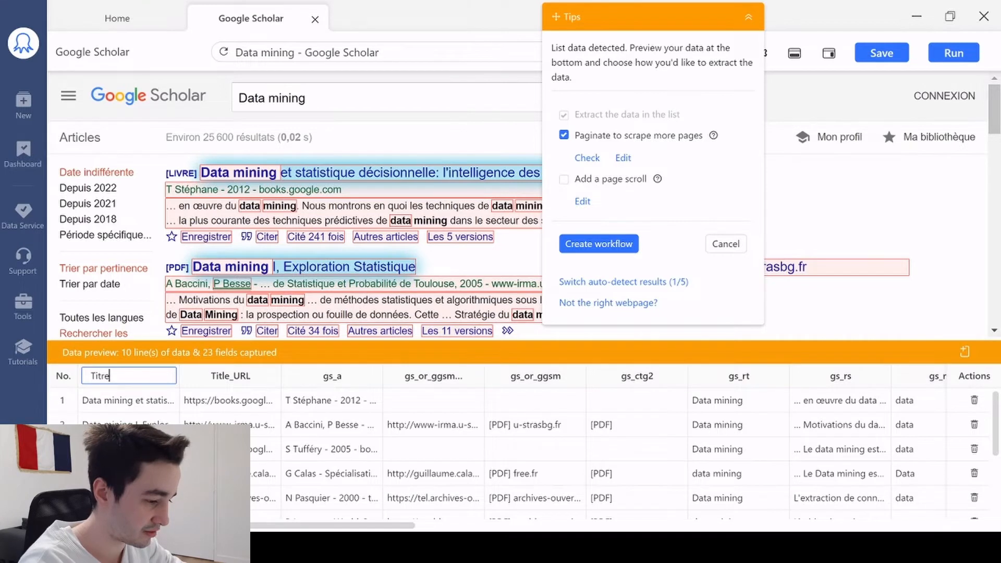
{"action": "key", "text": "Tab"}
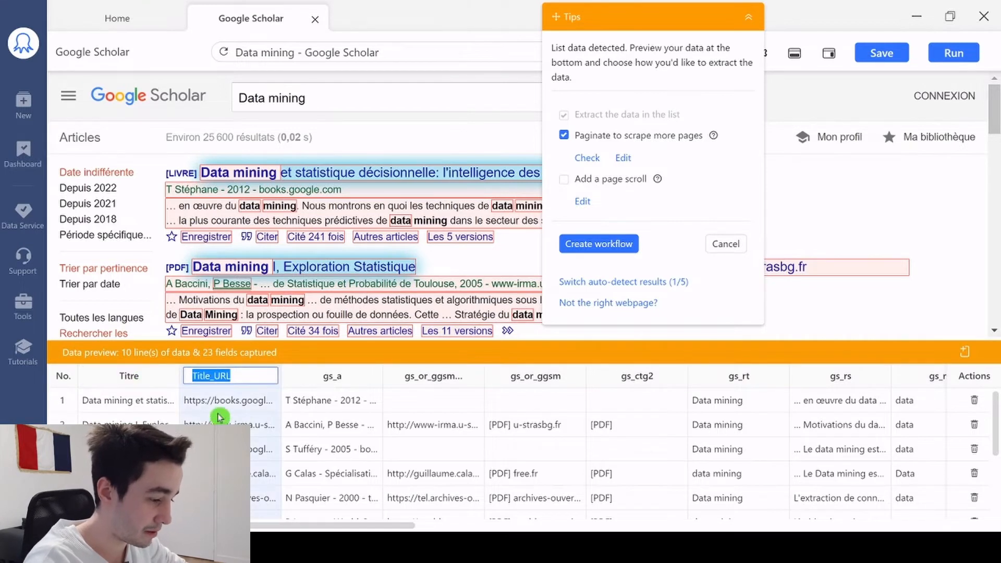
{"action": "type", "text": "URL"}
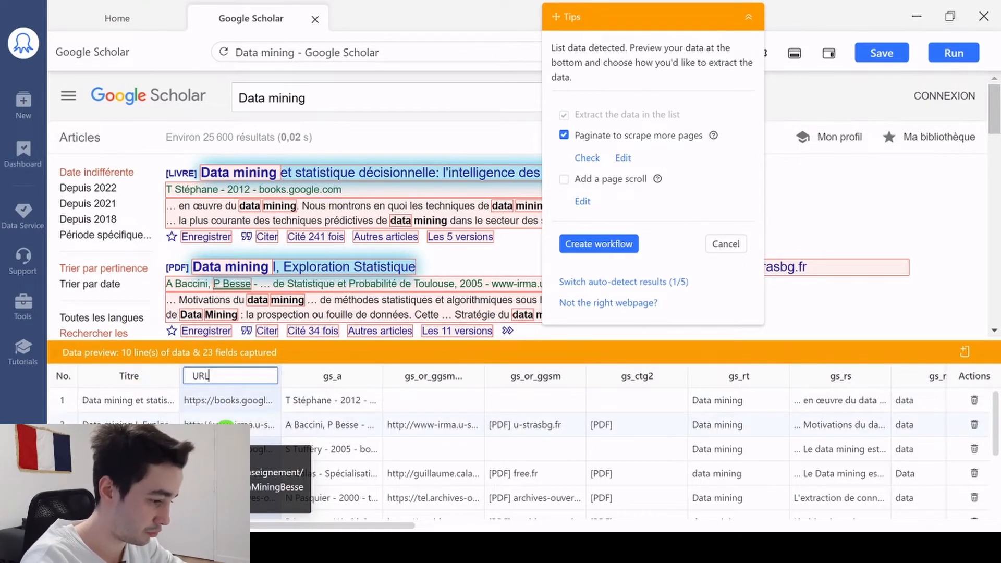
{"action": "left_click", "coordinate": [347, 406]}
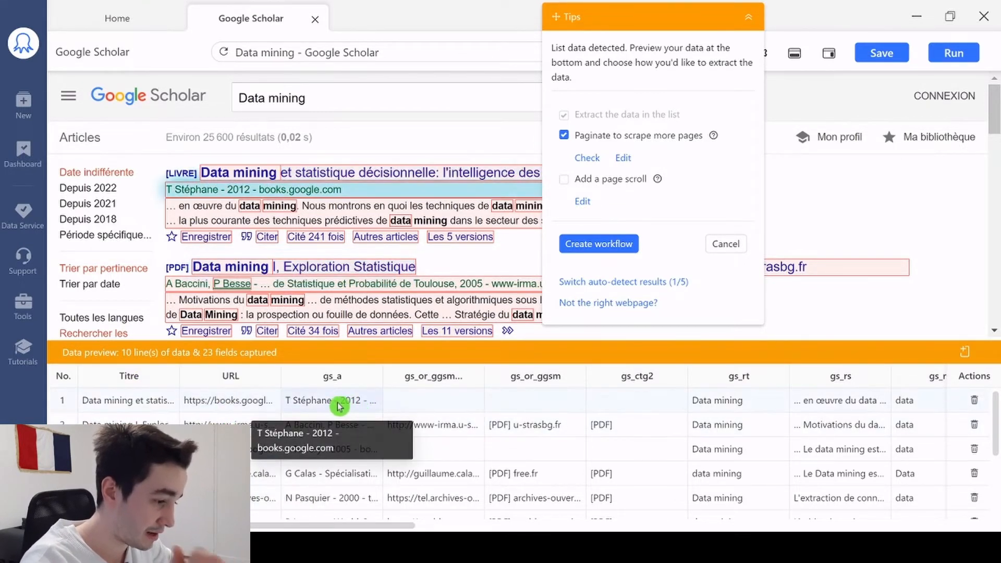
{"action": "double_click", "coordinate": [328, 376]}
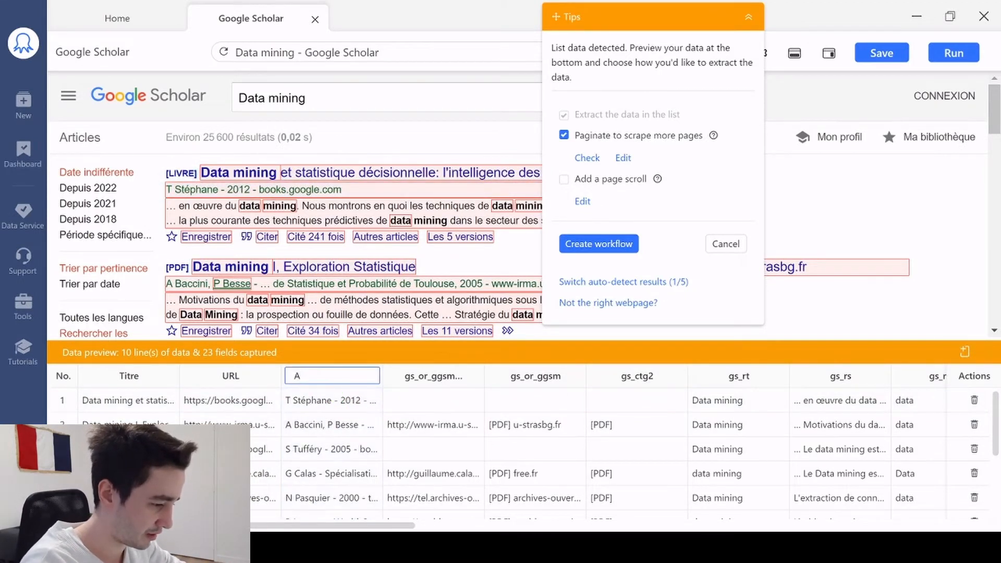
{"action": "key", "text": "Tab"}
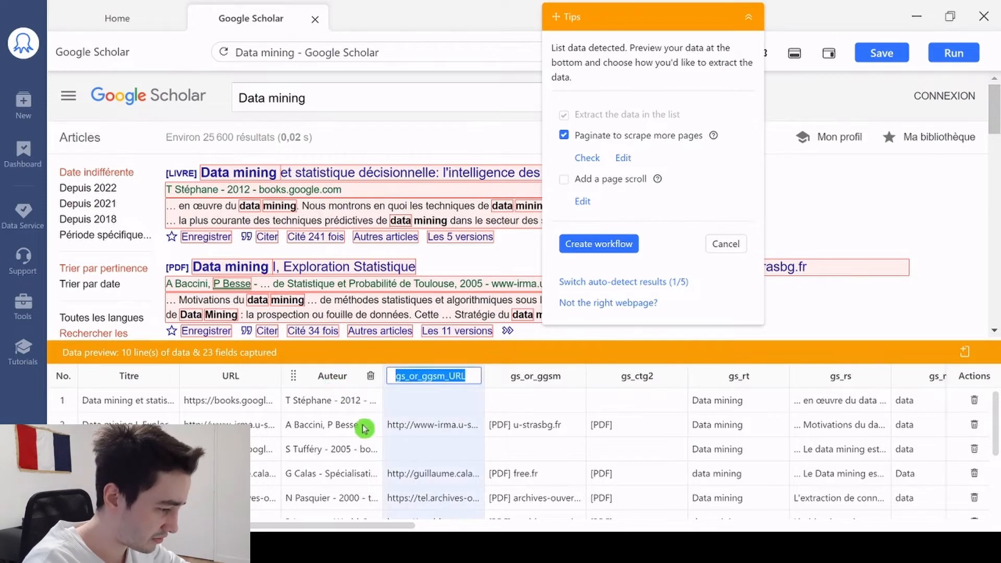
Step: Delete the fields gs_or_ggsm_URL, gs_or_ggsm, gs_ctg2 and gs_rt from the data preview
{"action": "left_click", "coordinate": [459, 428]}
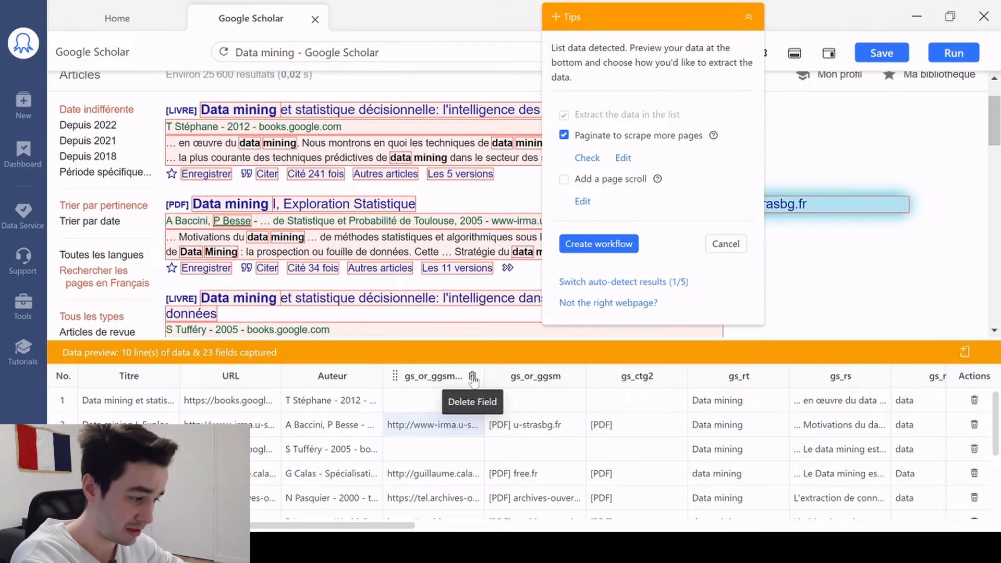
{"action": "left_click", "coordinate": [472, 376]}
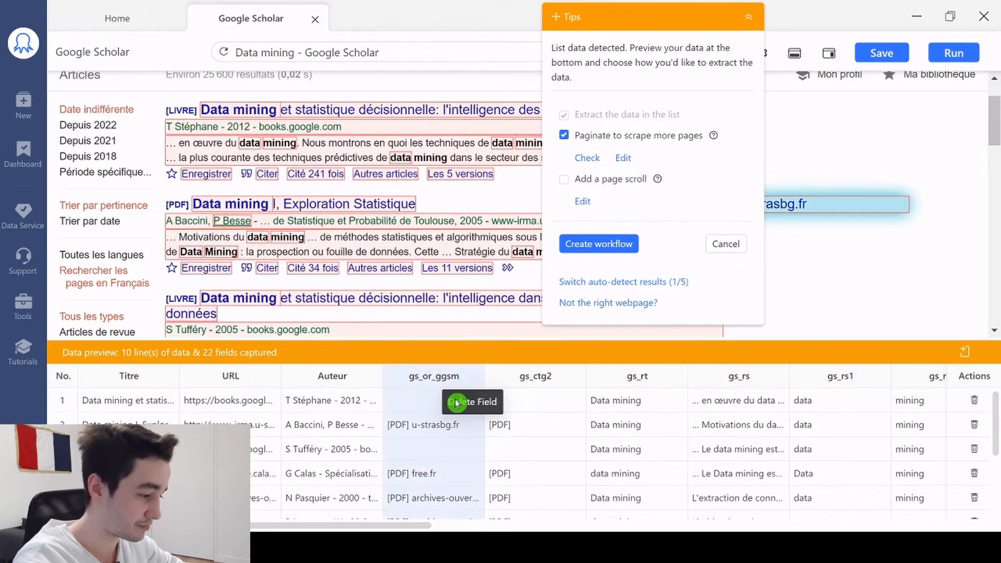
{"action": "left_click_drag", "start_coordinate": [385, 525], "coordinate": [297, 502]}
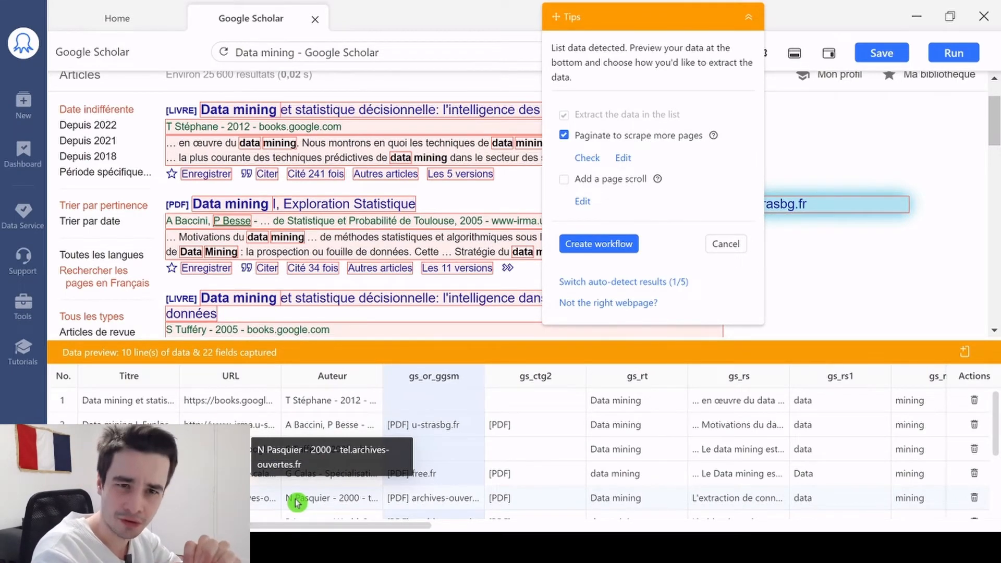
{"action": "left_click", "coordinate": [472, 375]}
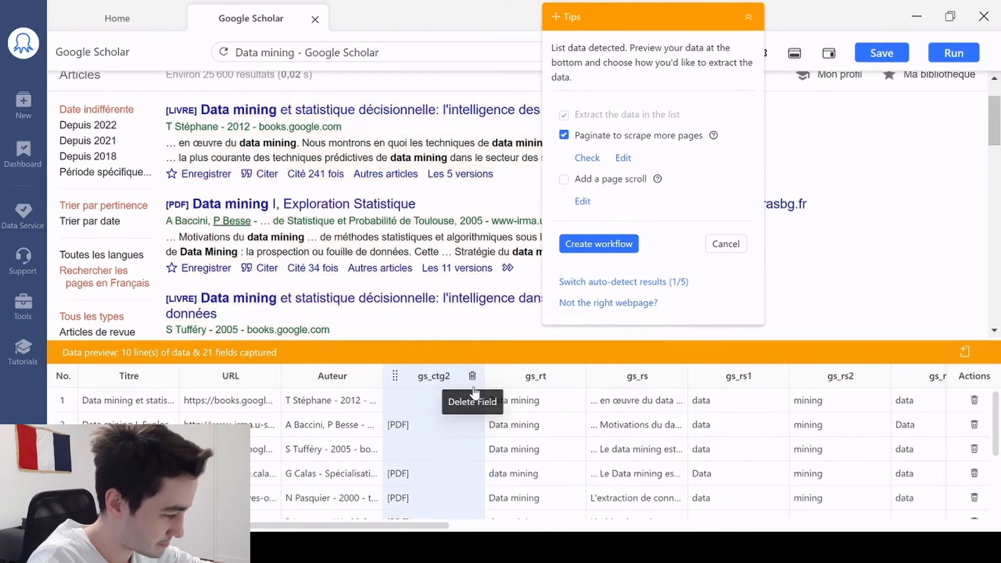
{"action": "left_click", "coordinate": [472, 375]}
{"action": "left_click", "coordinate": [472, 375]}
Step: Rename the gs_rs field as Description
{"action": "left_click", "coordinate": [433, 375]}
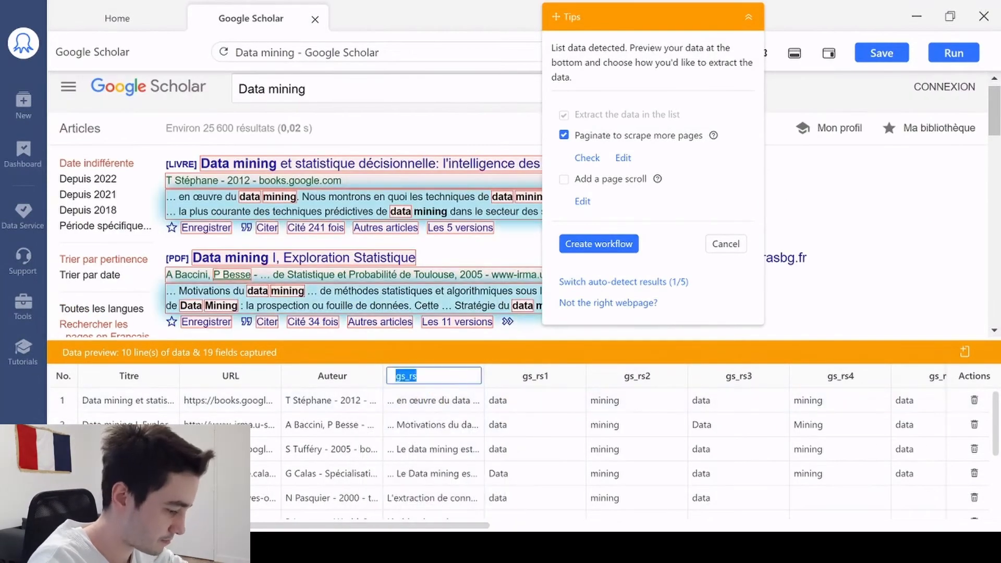
{"action": "type", "text": "Description"}
{"action": "key", "text": "Return"}
Step: Delete the fields gs_rs1 to gs_rs5, gs_or_btn_lbl, gs_or_cit and gs_fl_URL from the data preview
{"action": "left_click", "coordinate": [574, 375]}
{"action": "left_click", "coordinate": [574, 376]}
{"action": "left_click", "coordinate": [573, 375]}
{"action": "left_click", "coordinate": [573, 375]}
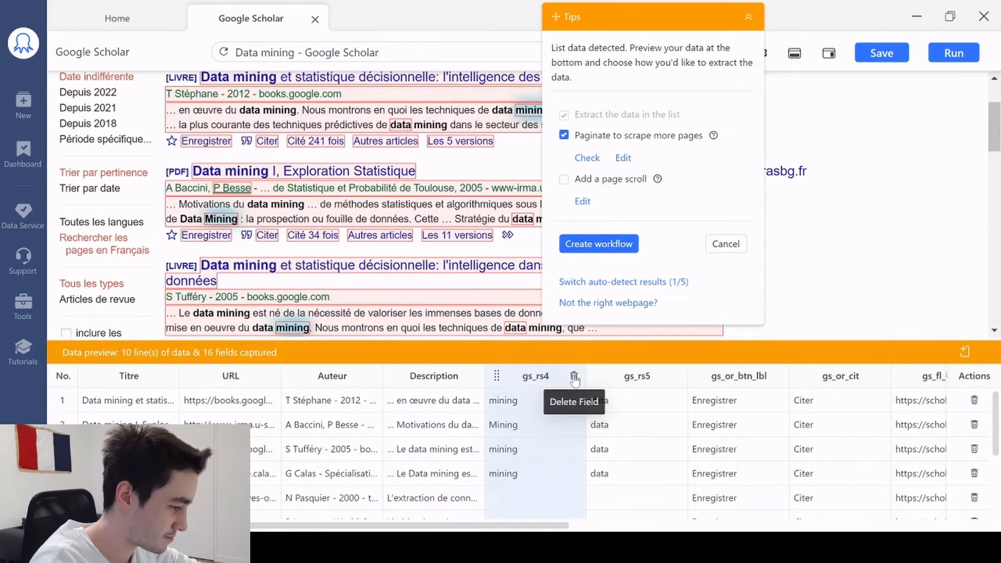
{"action": "left_click", "coordinate": [573, 375]}
{"action": "left_click", "coordinate": [573, 376]}
{"action": "left_click", "coordinate": [574, 376]}
{"action": "left_click", "coordinate": [520, 399]}
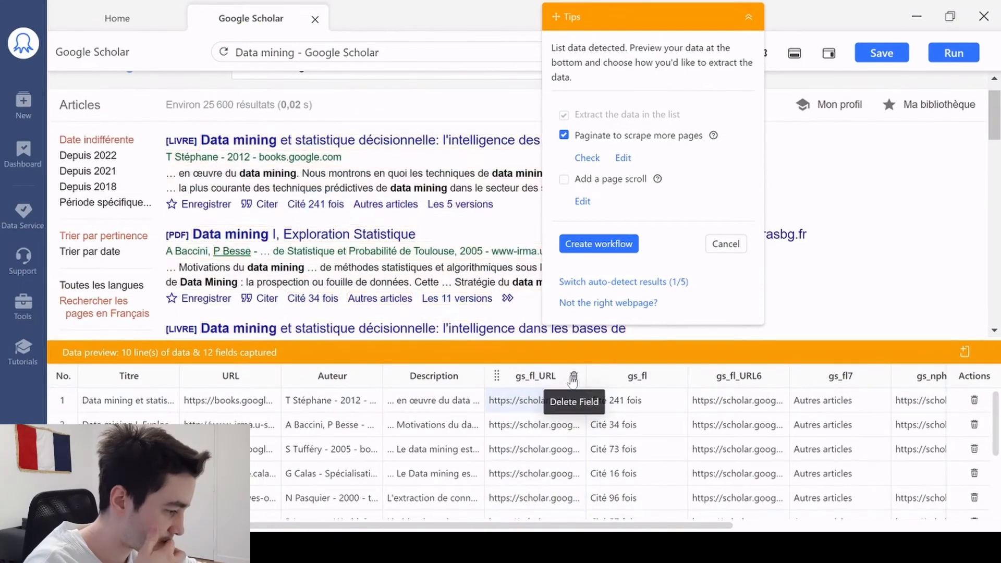
{"action": "left_click", "coordinate": [574, 375]}
Step: Rename the gs_fl field as Citation and the gs_fl_URL6 field as Autres_Articles
{"action": "double_click", "coordinate": [535, 375]}
{"action": "type", "text": "Citation"}
{"action": "key", "text": "Return"}
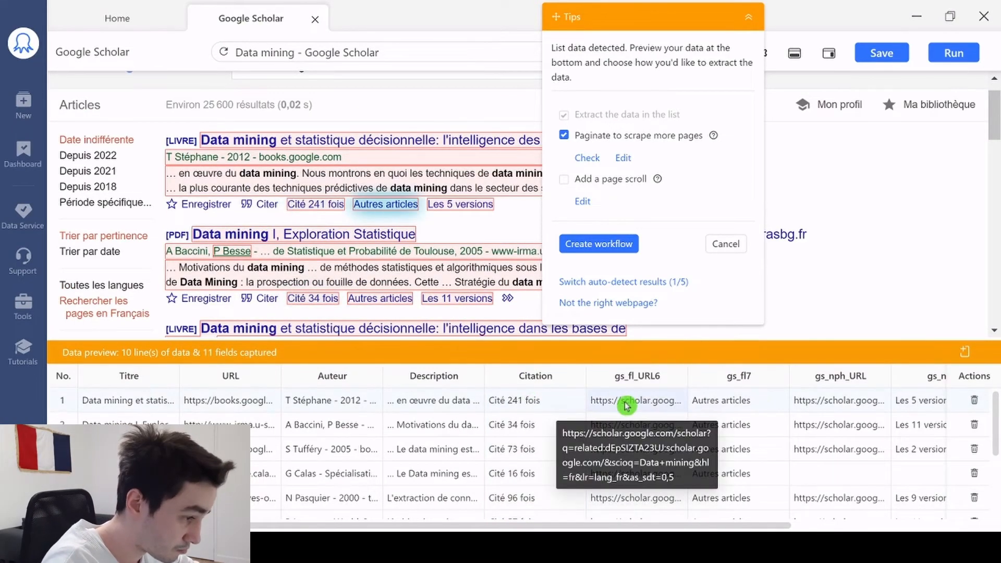
{"action": "double_click", "coordinate": [615, 375]}
{"action": "type", "text": "Autres"}
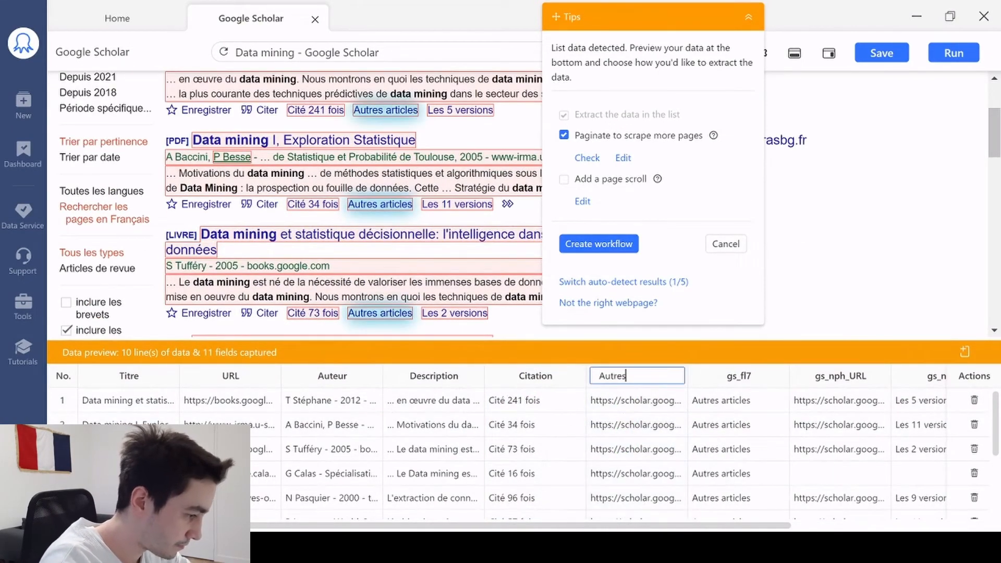
{"action": "type", "text": "_Articles"}
{"action": "key", "text": "Return"}
Step: Delete gs_fl7, gs_nph_URL and every field after gs_nph, keeping gs_nph as the last field
{"action": "left_click", "coordinate": [885, 416]}
{"action": "left_click", "coordinate": [776, 378]}
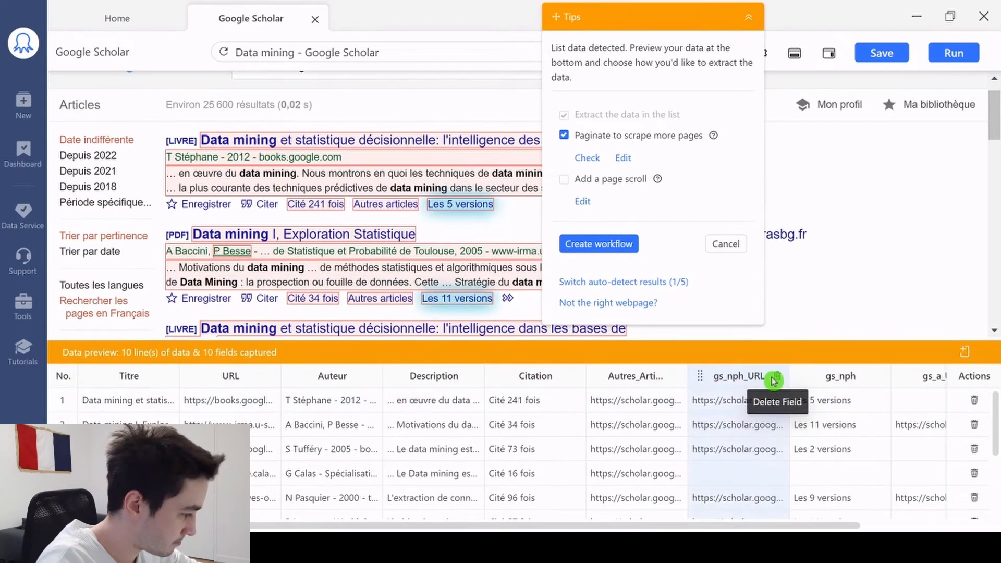
{"action": "left_click", "coordinate": [778, 378]}
{"action": "left_click", "coordinate": [879, 379]}
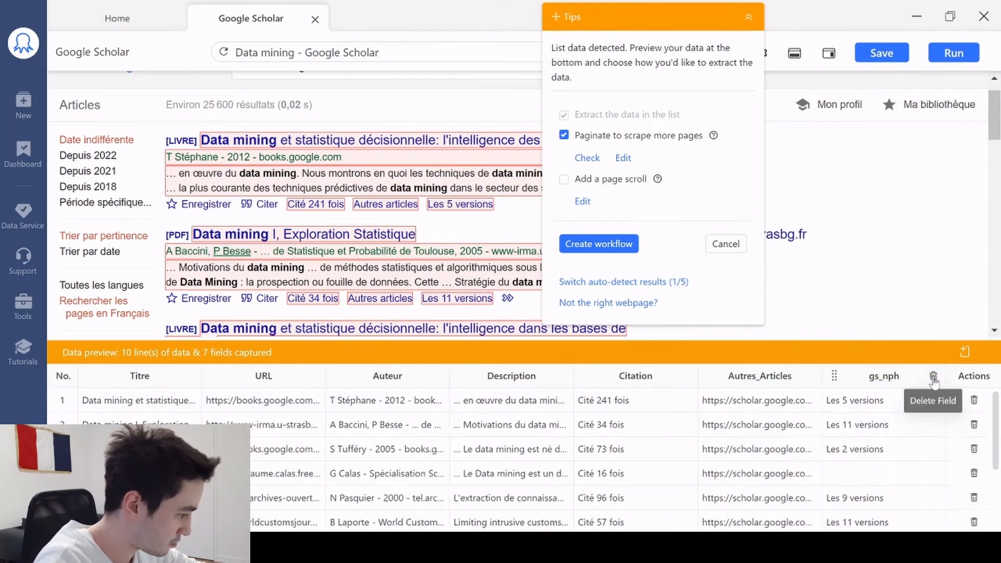
{"action": "left_click", "coordinate": [919, 375]}
Step: Rename the gs_nph field as Versions and create the workflow from the detected data
{"action": "double_click", "coordinate": [866, 375]}
{"action": "type", "text": "Versions"}
{"action": "key", "text": "Return"}
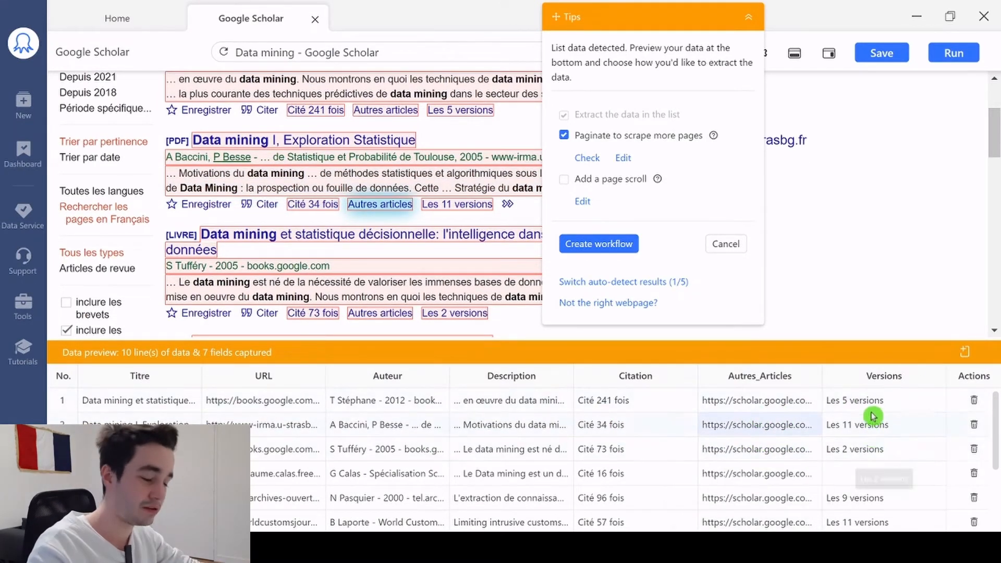
{"action": "scroll", "coordinate": [394, 238], "scroll_direction": "up", "scroll_amount": 3}
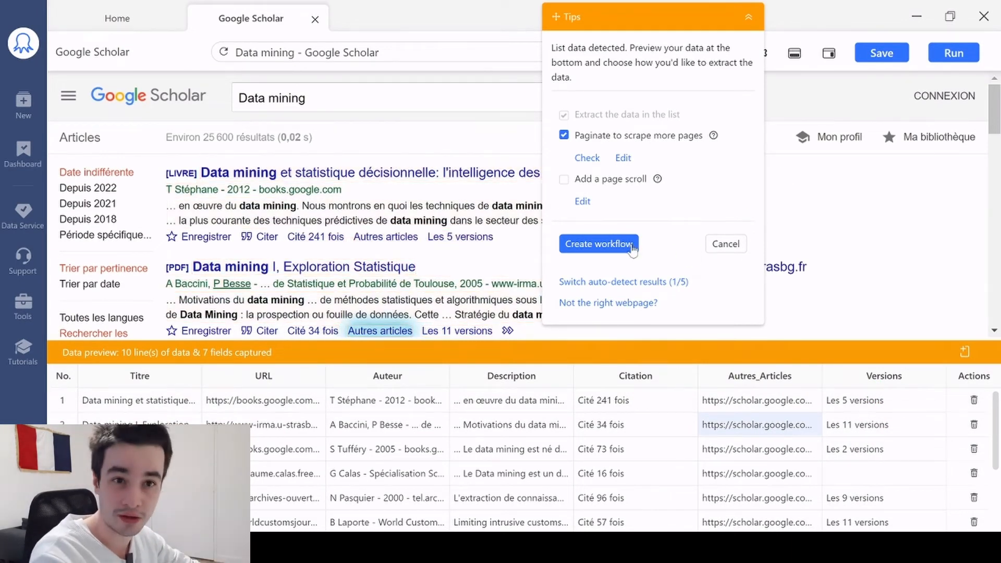
{"action": "left_click", "coordinate": [632, 250]}
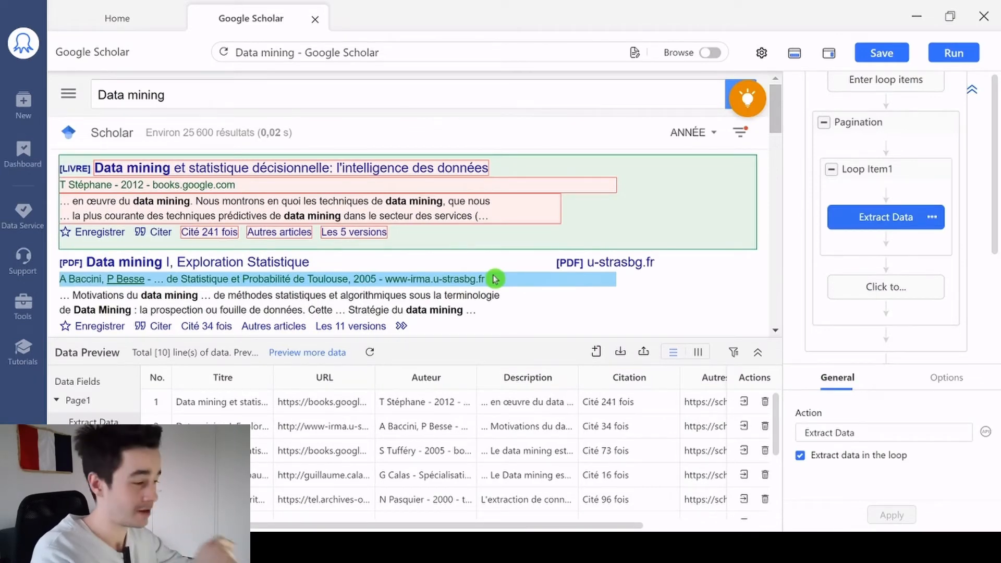
Step: Set the Pagination loop to exit after 10 repeats and apply the change
{"action": "left_click", "coordinate": [844, 116]}
{"action": "scroll", "coordinate": [918, 436], "scroll_direction": "down", "scroll_amount": 3}
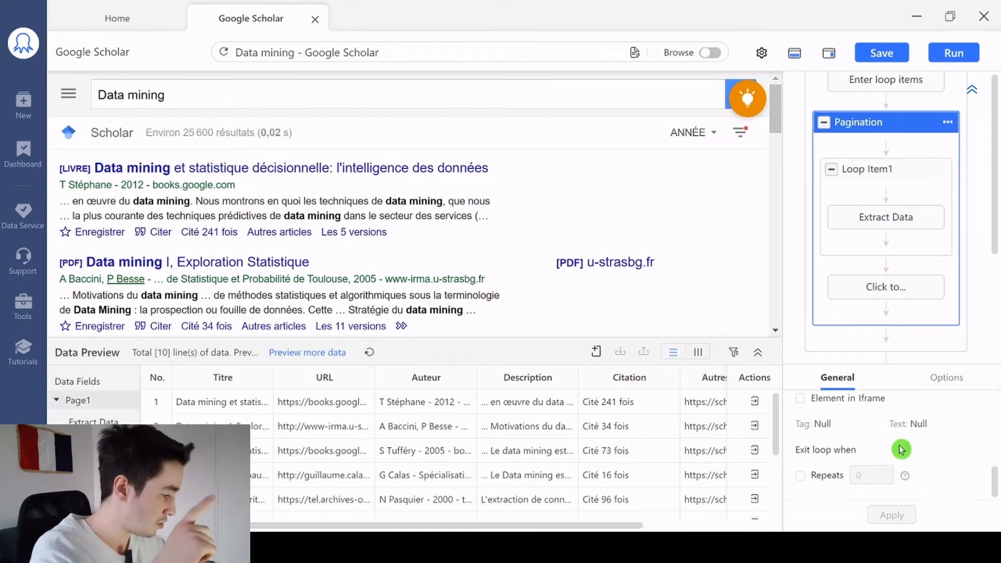
{"action": "left_click", "coordinate": [827, 475]}
{"action": "left_click", "coordinate": [859, 475]}
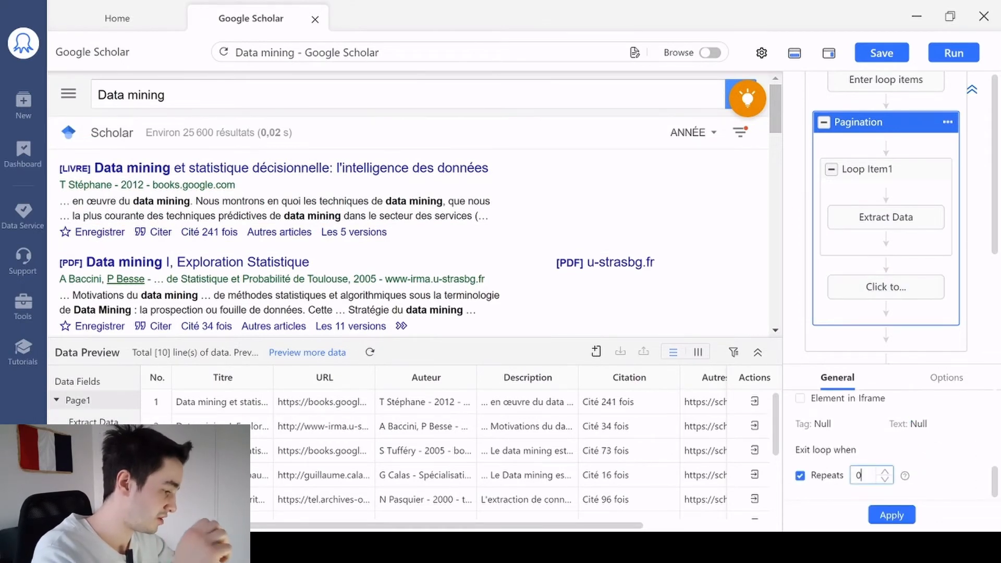
{"action": "left_click", "coordinate": [849, 472]}
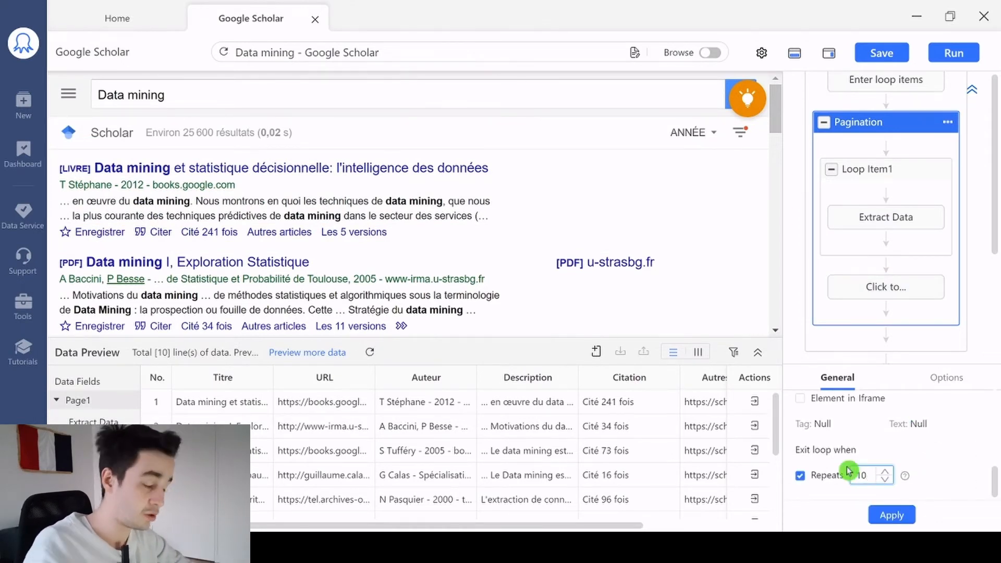
{"action": "left_click", "coordinate": [891, 515]}
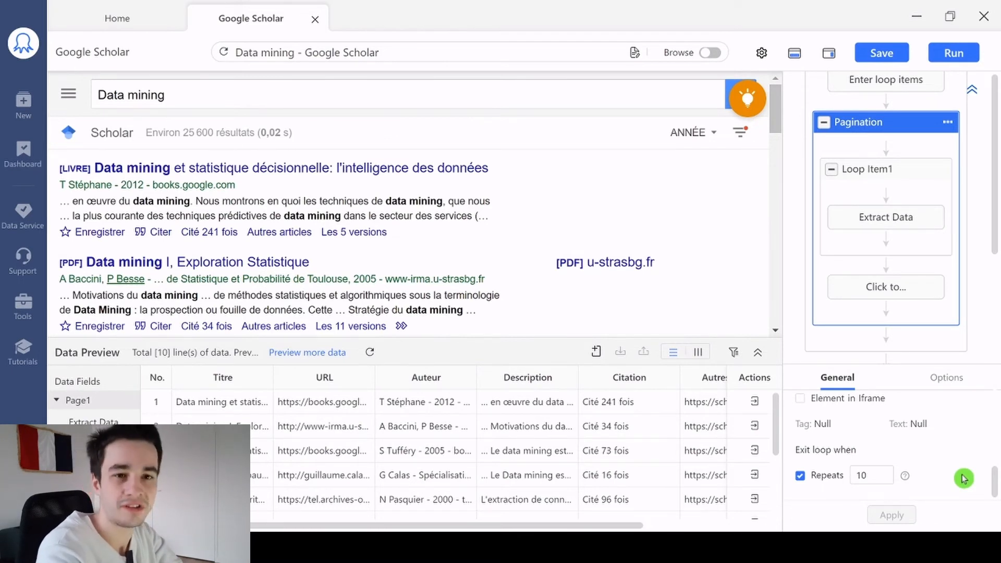
Step: Set the Extract Data action inside Loop Item1 to wait 4s before it is performed and apply the change
{"action": "left_click", "coordinate": [874, 172]}
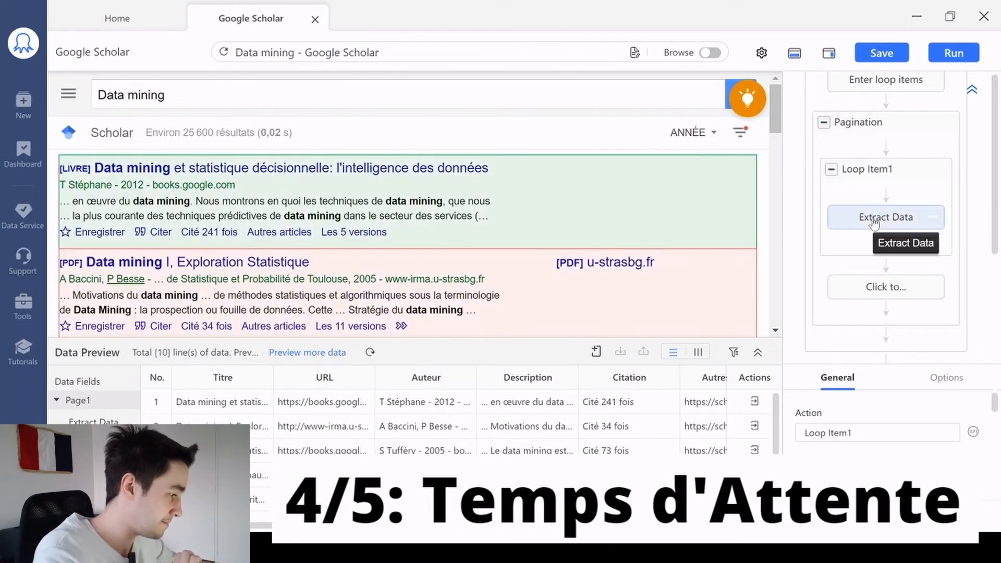
{"action": "left_click", "coordinate": [886, 216]}
{"action": "left_click", "coordinate": [921, 381]}
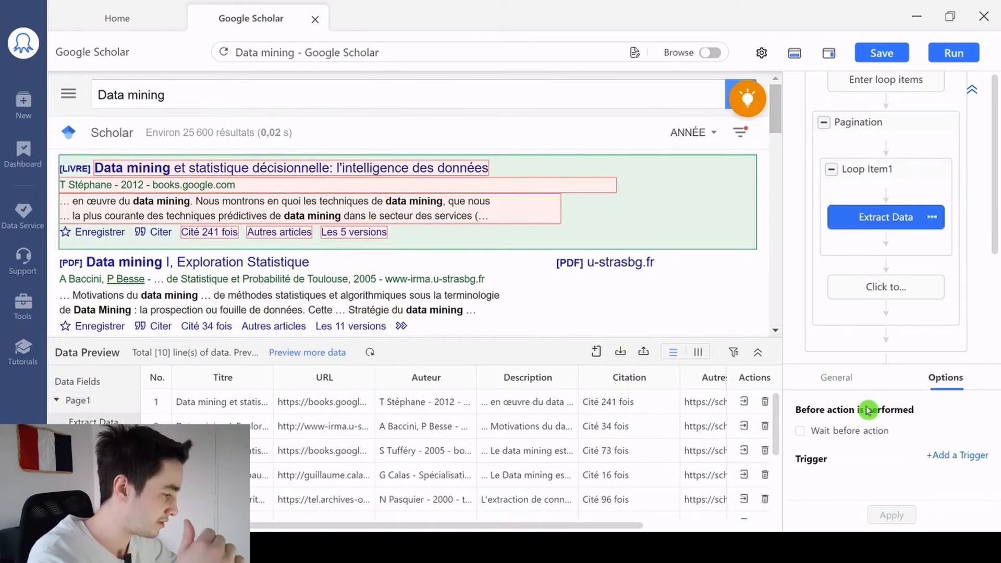
{"action": "left_click", "coordinate": [841, 436]}
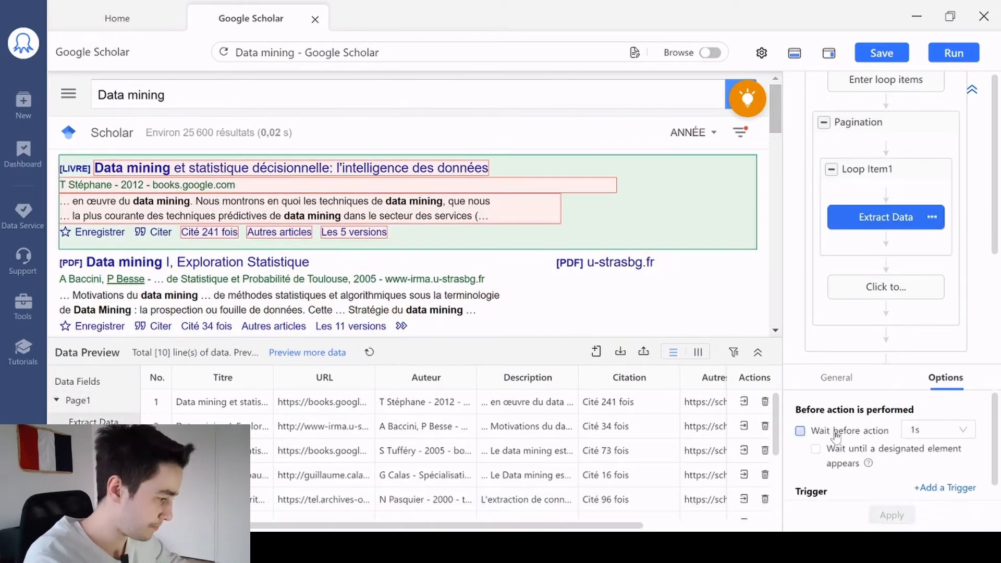
{"action": "left_click", "coordinate": [939, 431]}
{"action": "left_click", "coordinate": [926, 478]}
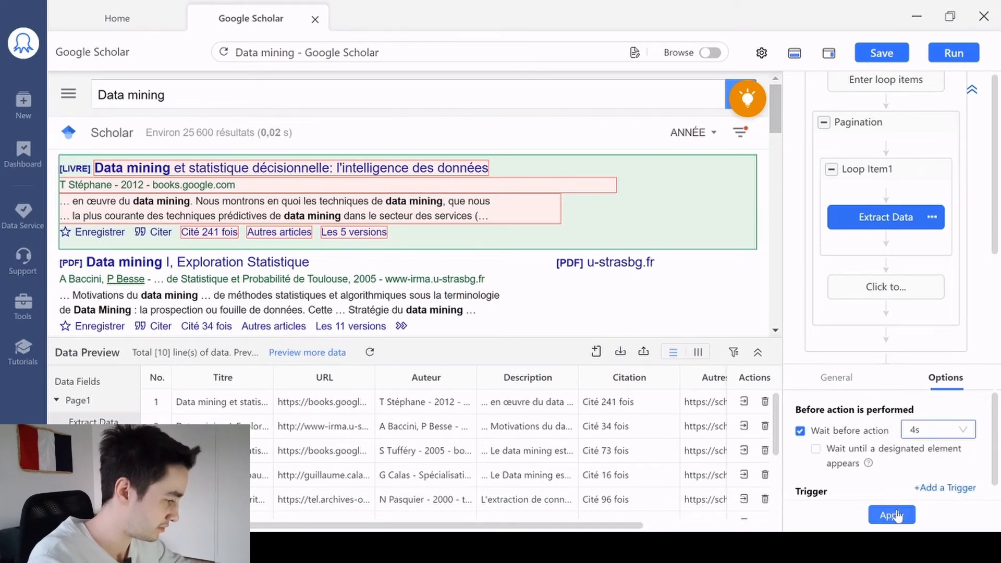
{"action": "left_click", "coordinate": [892, 515]}
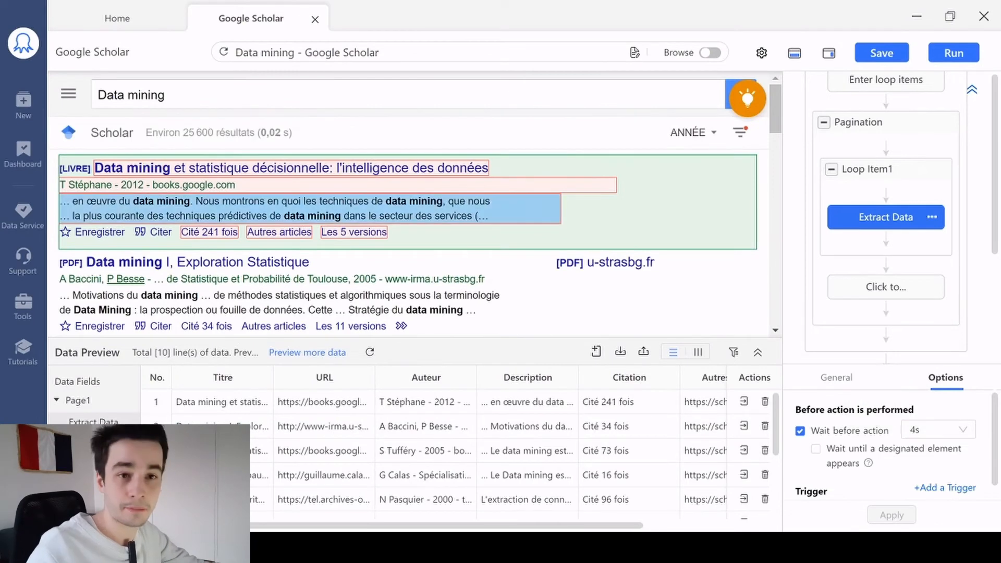
Step: Save the Google Scholar task and run its data extraction in a maximized run window
{"action": "scroll", "coordinate": [255, 212], "scroll_direction": "down", "scroll_amount": 1}
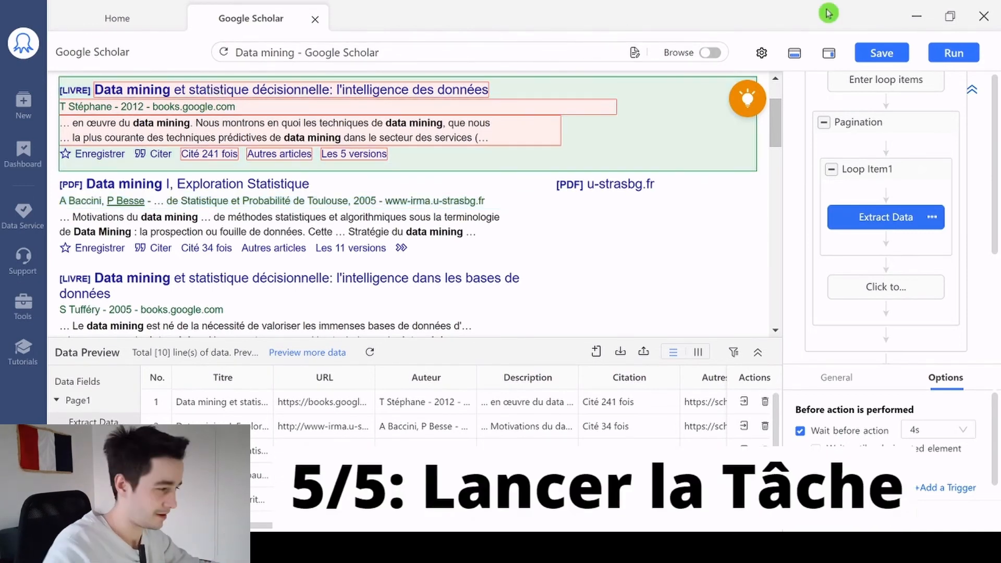
{"action": "left_click", "coordinate": [864, 55]}
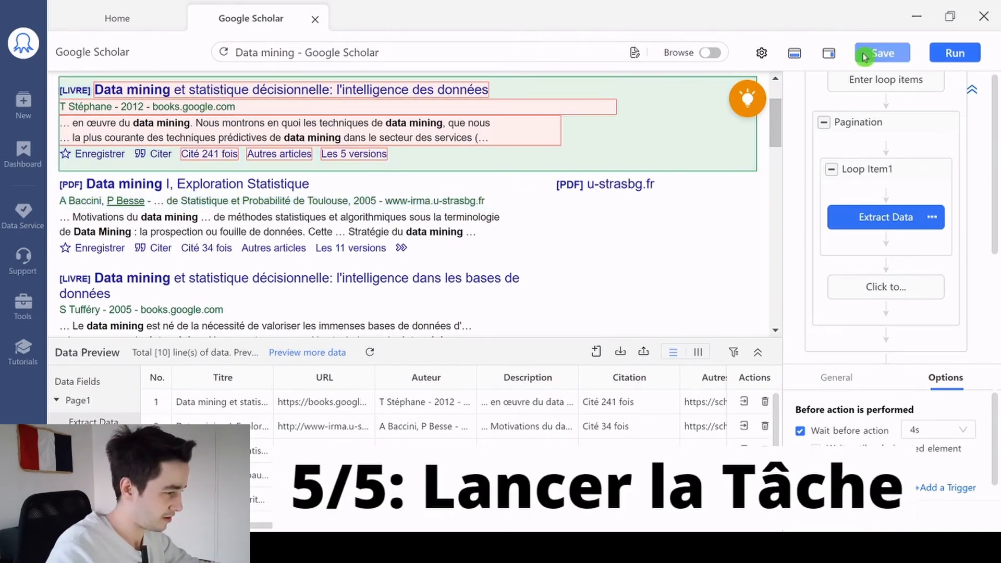
{"action": "left_click", "coordinate": [958, 56]}
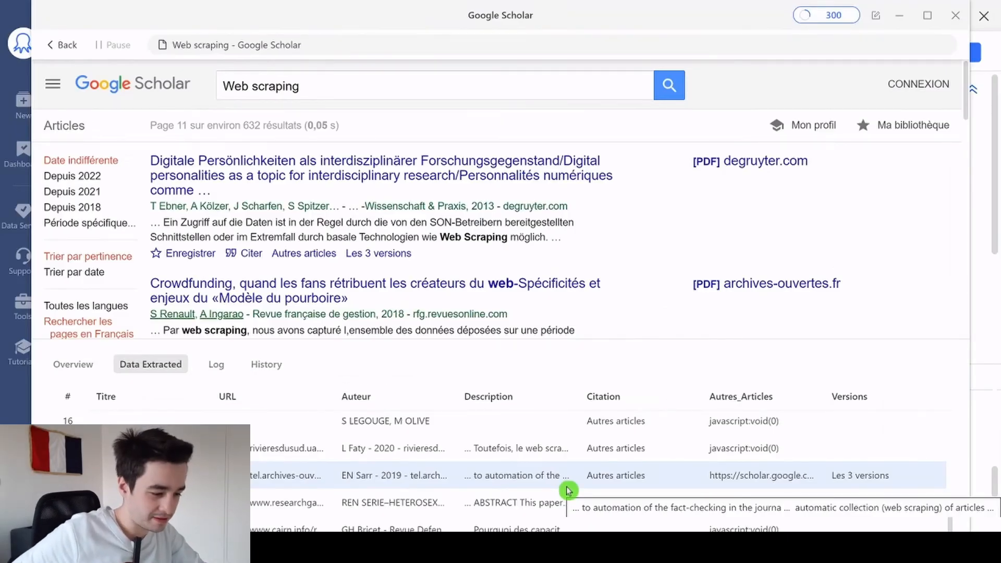
{"action": "left_click", "coordinate": [931, 20]}
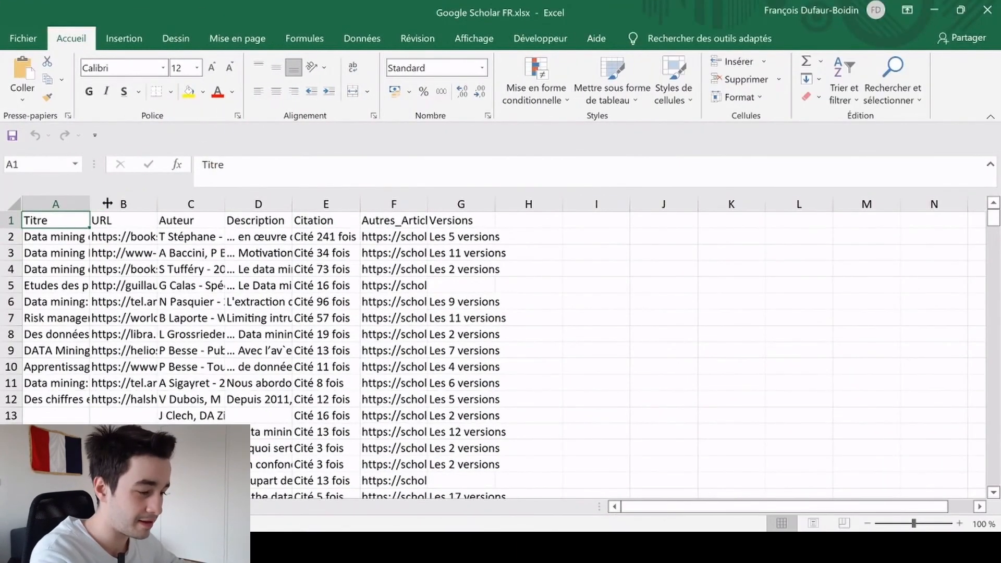
Step: In Excel, widen columns A through E of Google Scholar FR.xlsx, from Titre to Citation, to show more of their text
{"action": "left_click_drag", "start_coordinate": [107, 204], "coordinate": [198, 204]}
{"action": "left_click_drag", "start_coordinate": [267, 199], "coordinate": [361, 202]}
{"action": "left_click_drag", "start_coordinate": [529, 205], "coordinate": [531, 203]}
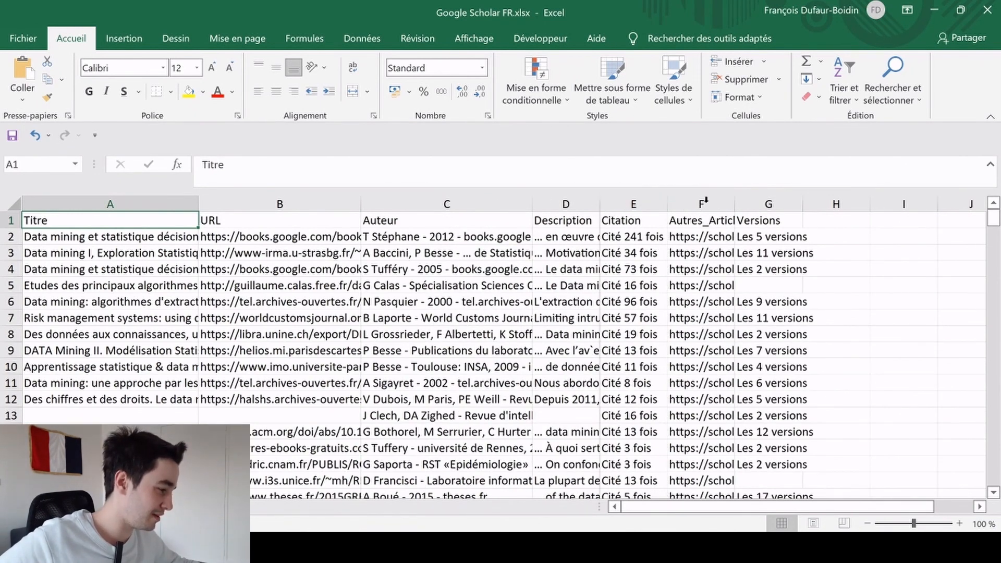
{"action": "left_click_drag", "start_coordinate": [599, 203], "coordinate": [682, 203]}
{"action": "left_click_drag", "start_coordinate": [751, 203], "coordinate": [793, 203]}
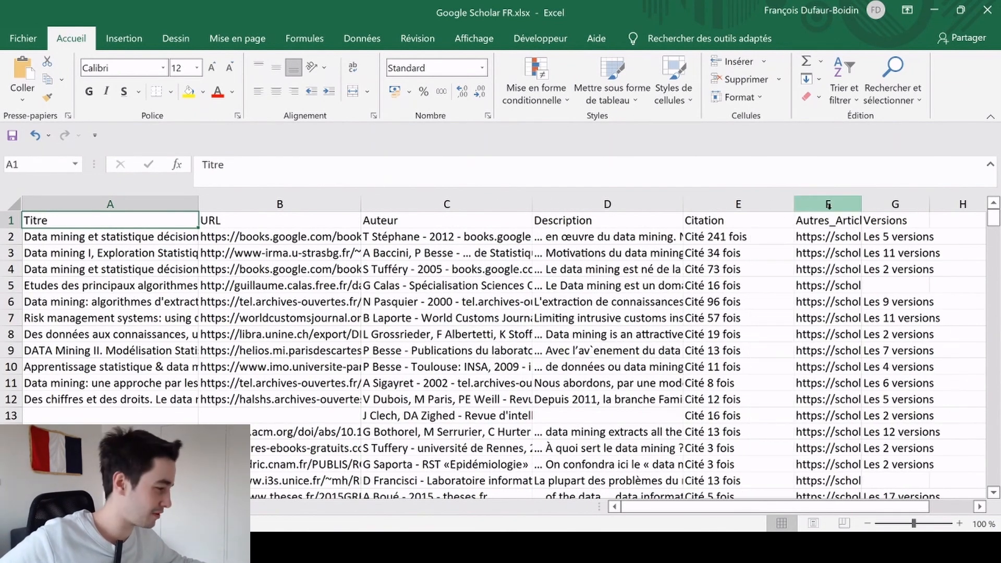